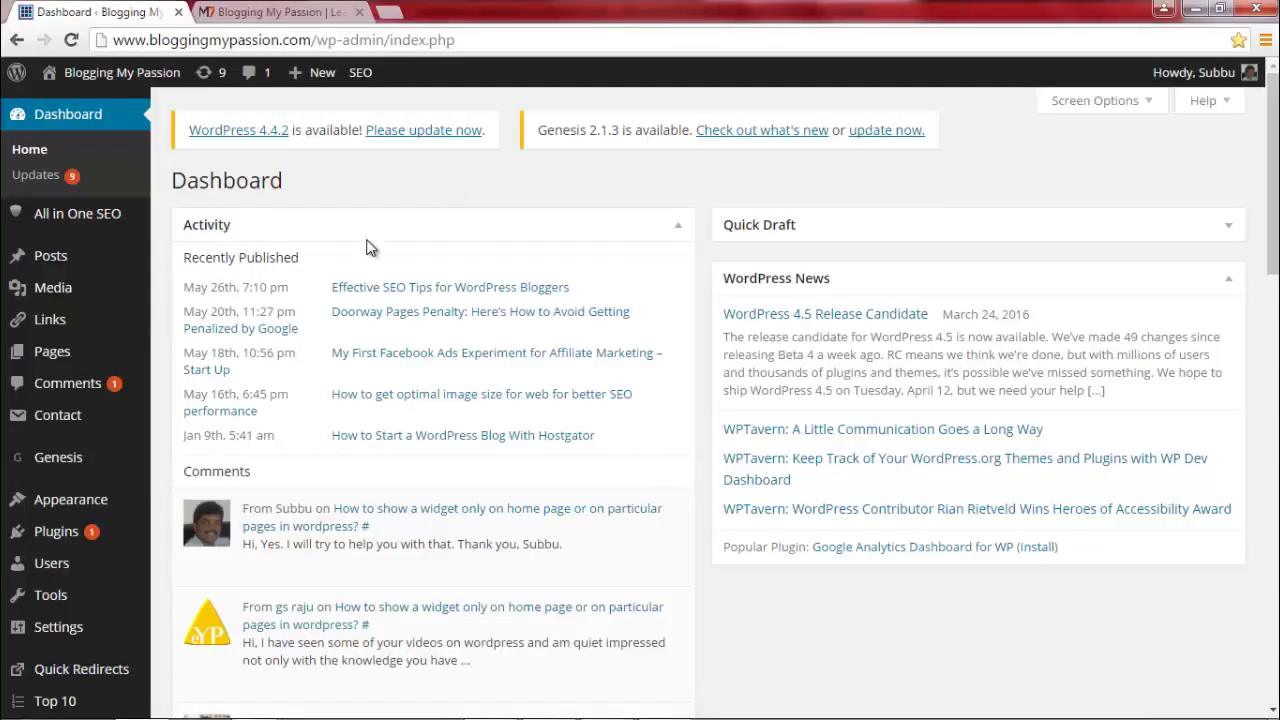
- Drag the Categories widget into the Primary Sidebar on the Widgets page
mouse_move(66, 497)
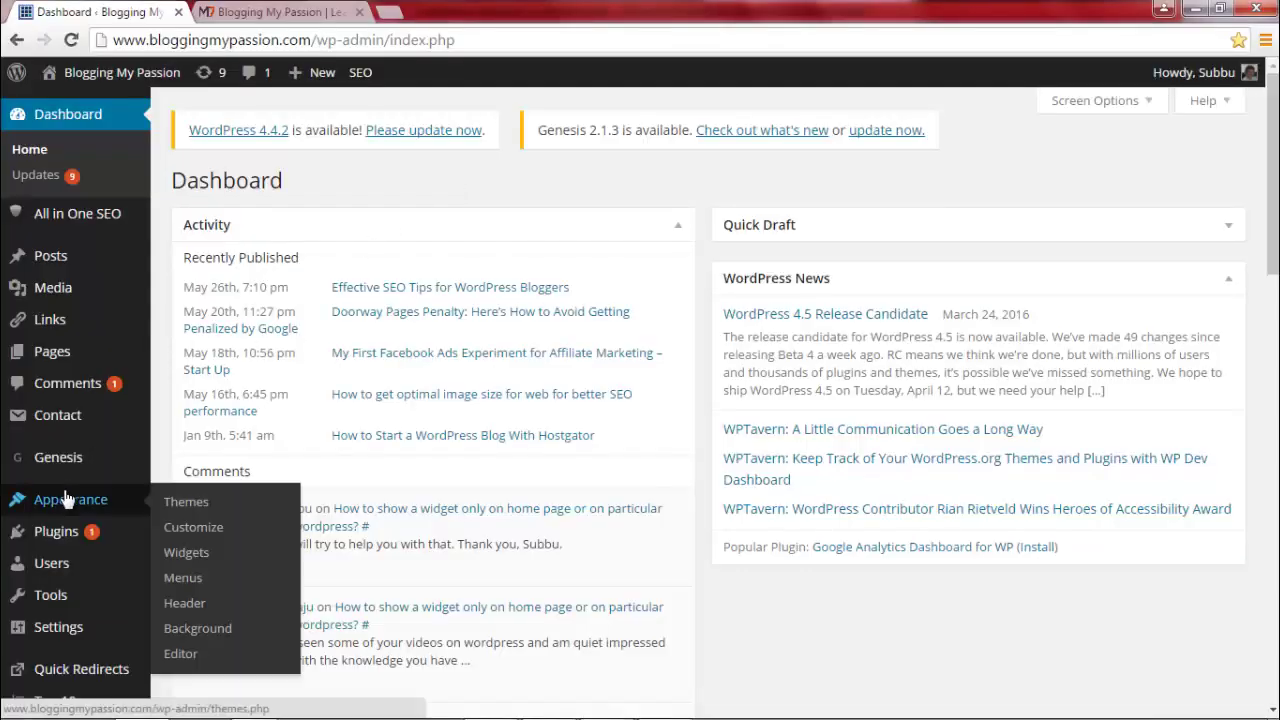
click(183, 553)
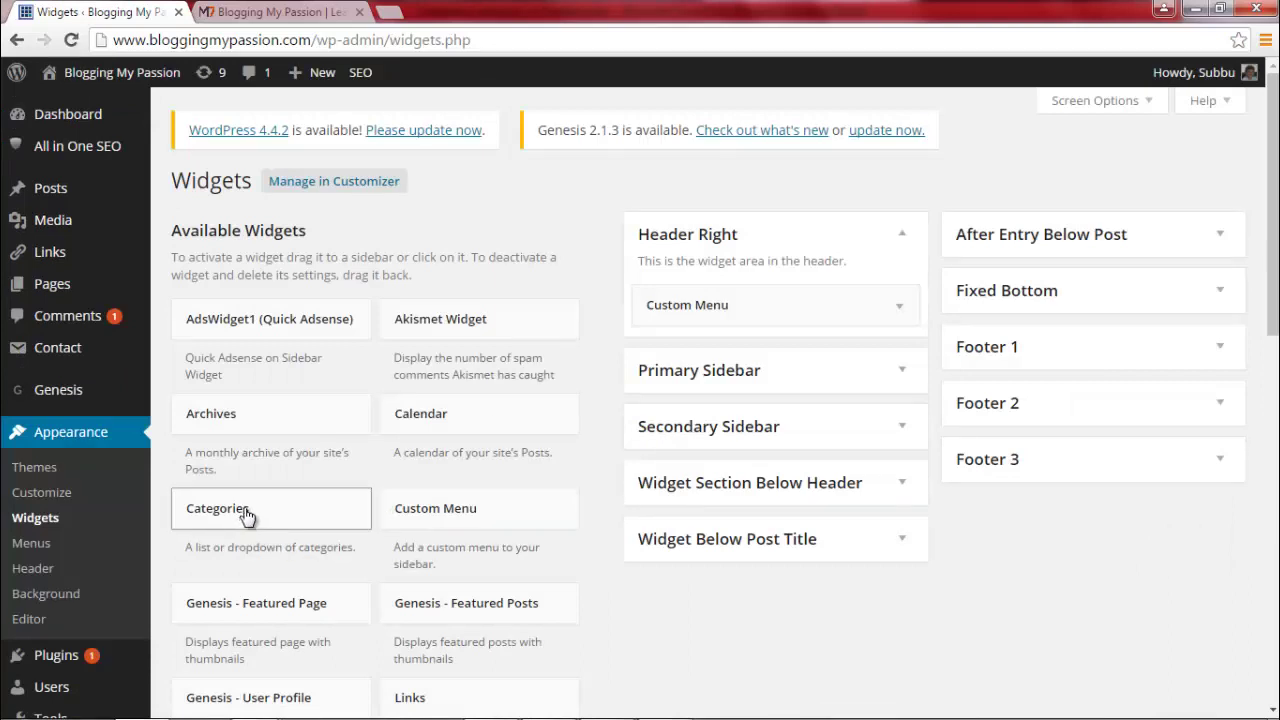
drag(247, 515, 731, 371)
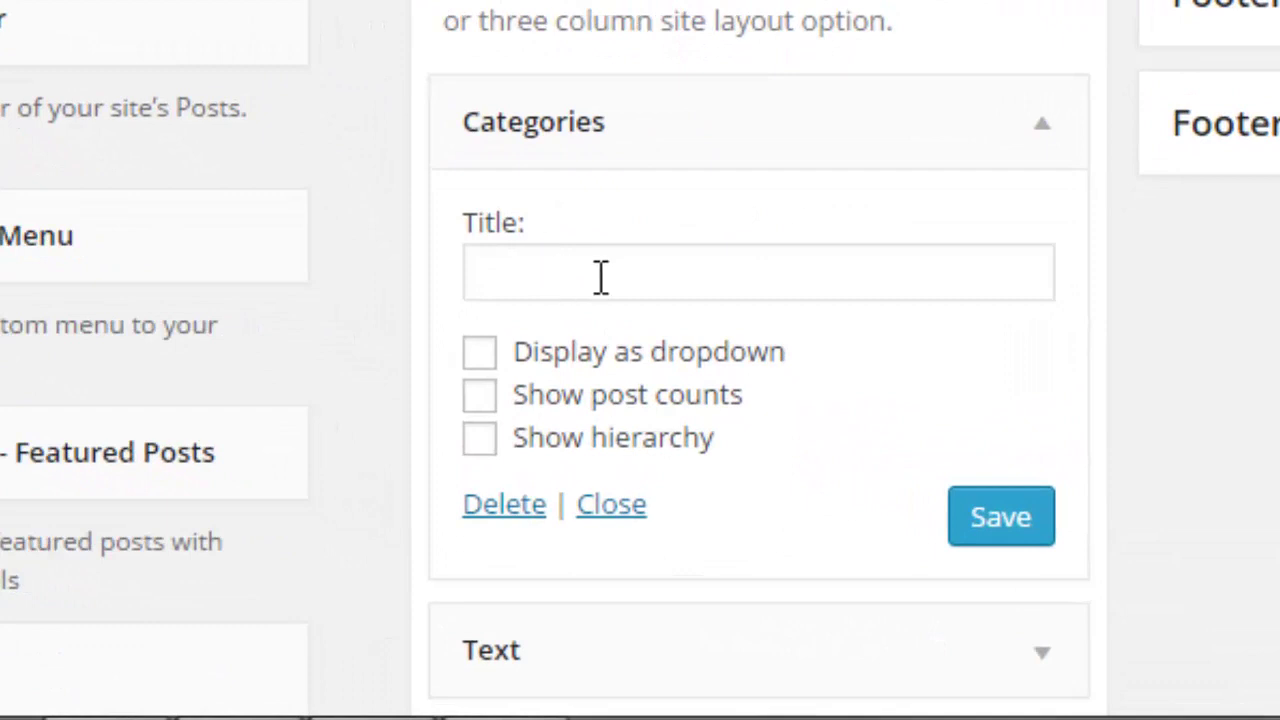
- Title the widget 'Categories', turn on Show post counts, and save it
click(601, 277)
text(Categories)
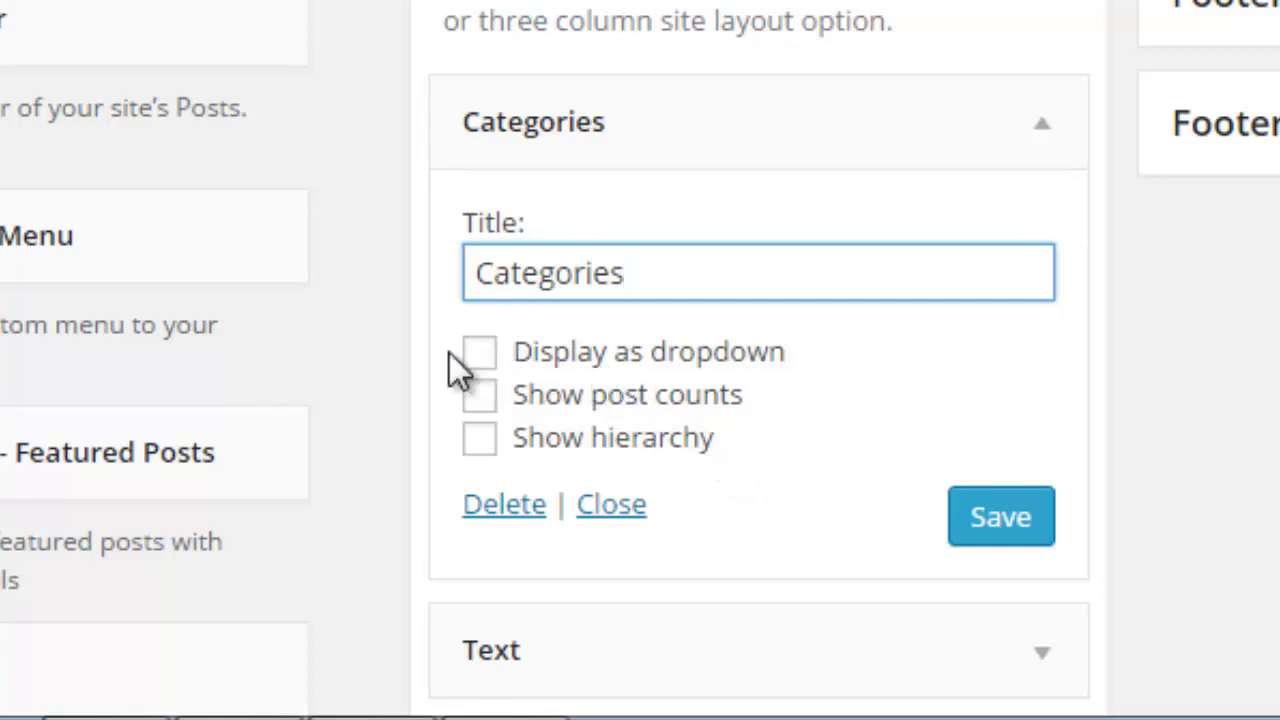
click(479, 397)
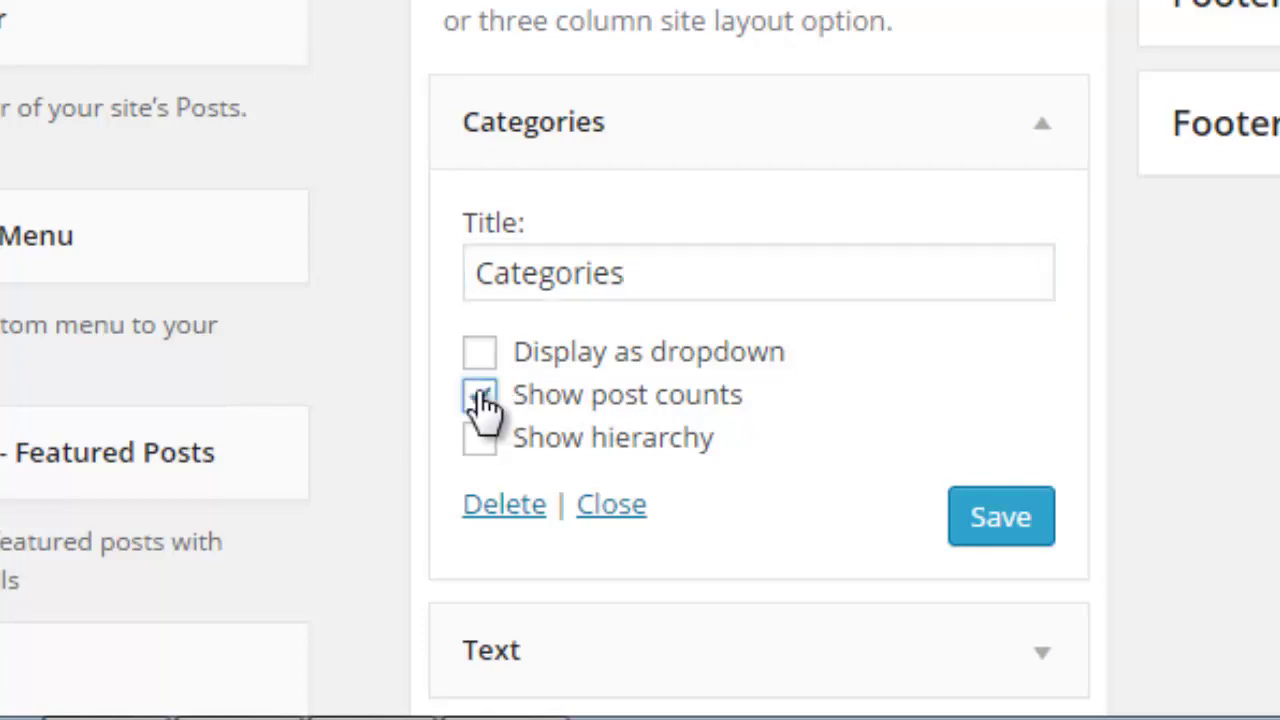
click(1000, 520)
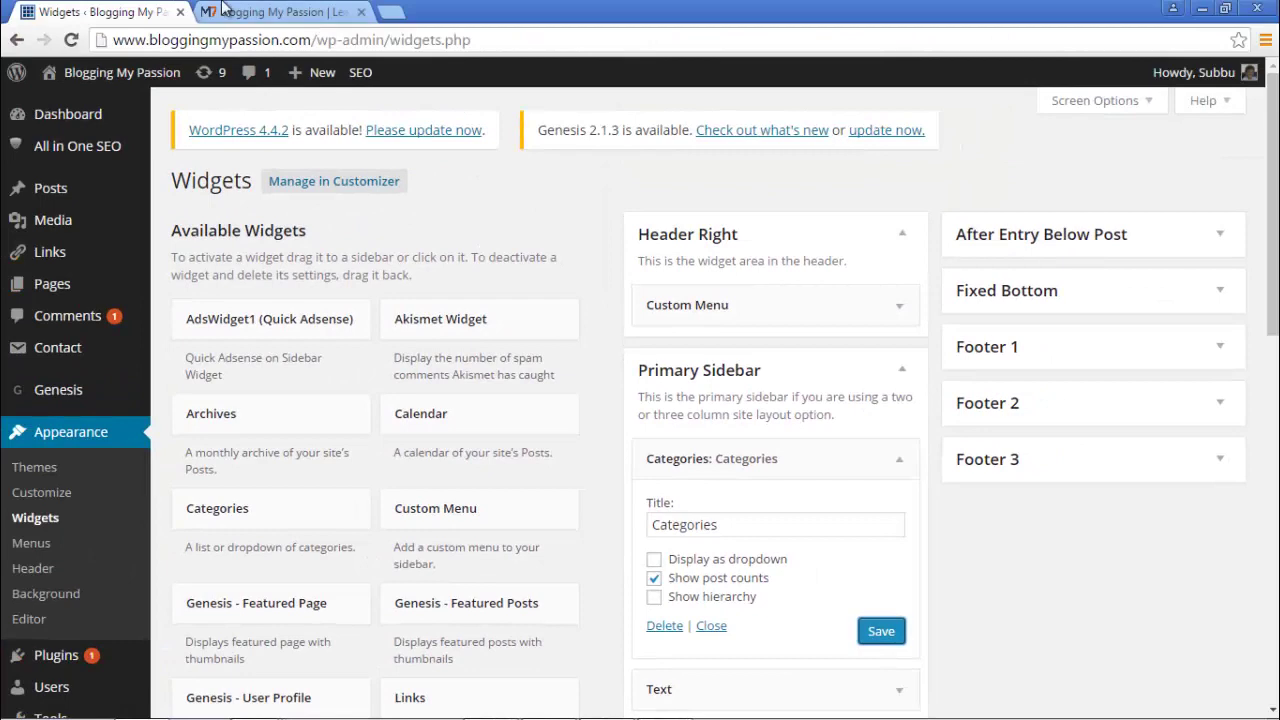
click(303, 10)
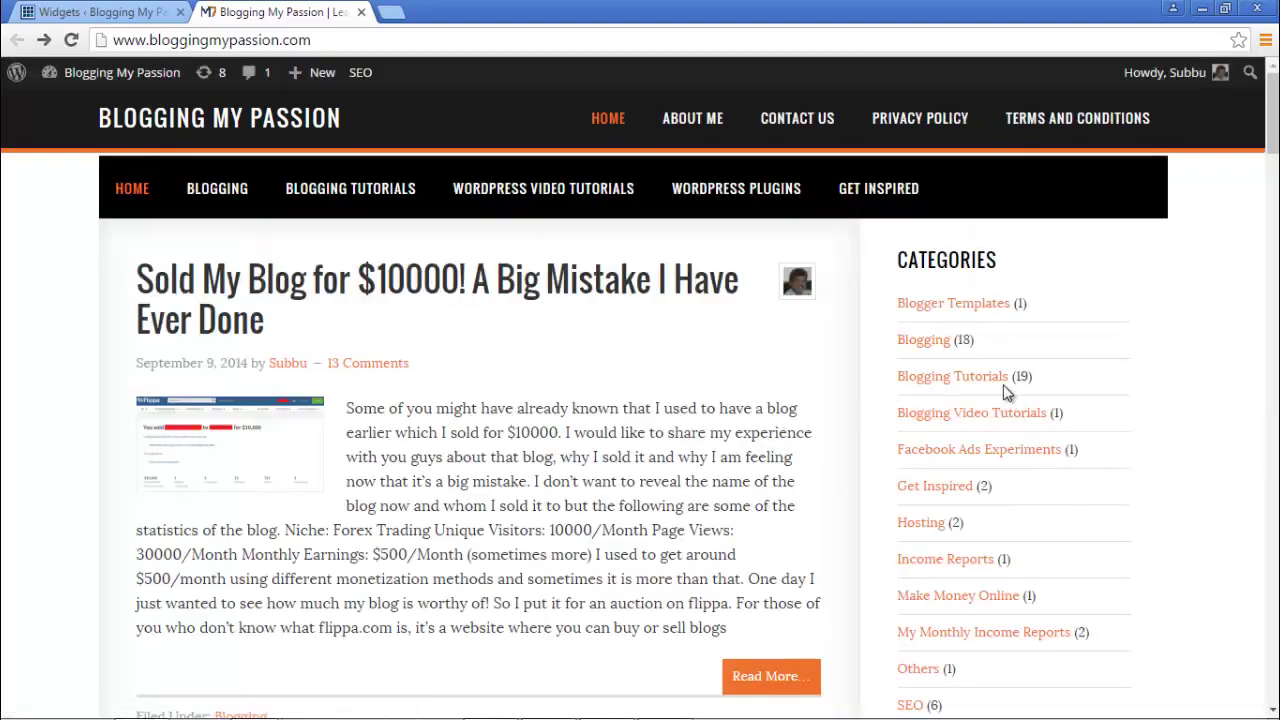
- Turn on Show hierarchy in the Categories widget and save
scroll(960, 320, down, 1)
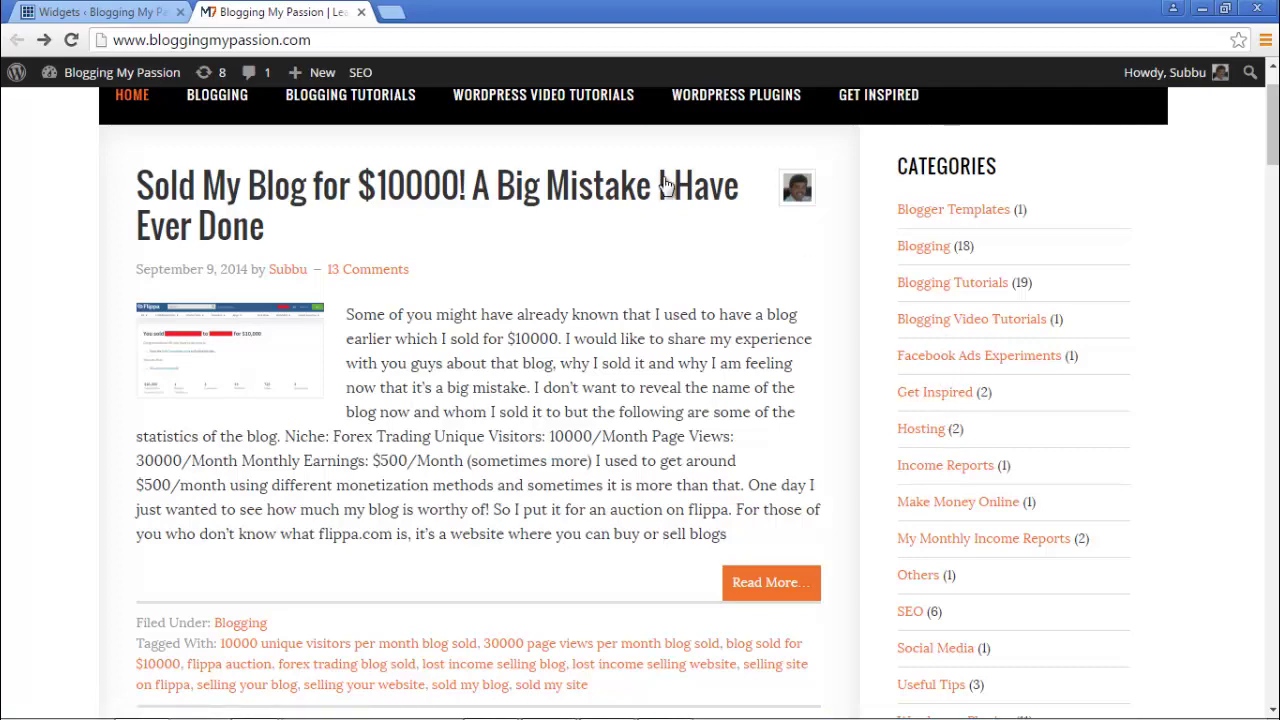
click(149, 14)
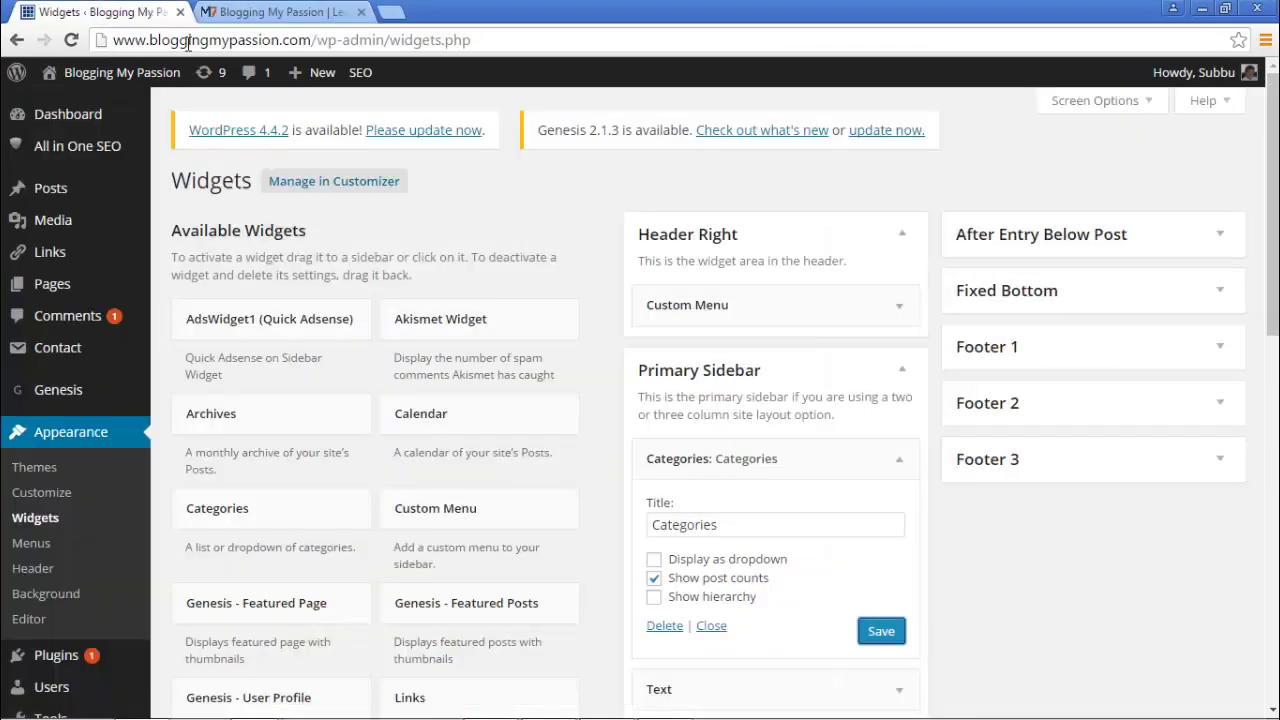
click(703, 597)
click(879, 636)
- Reload the live blog homepage to check subcategories are nested under their parents
click(283, 11)
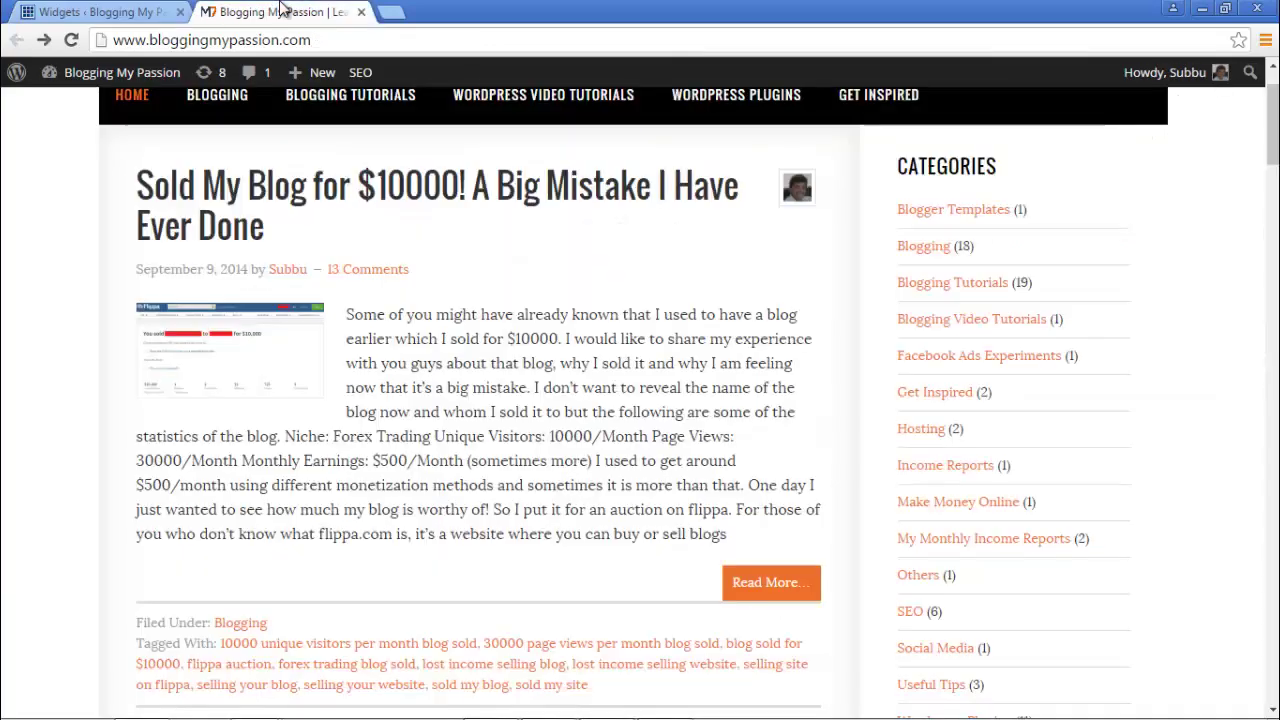
click(138, 101)
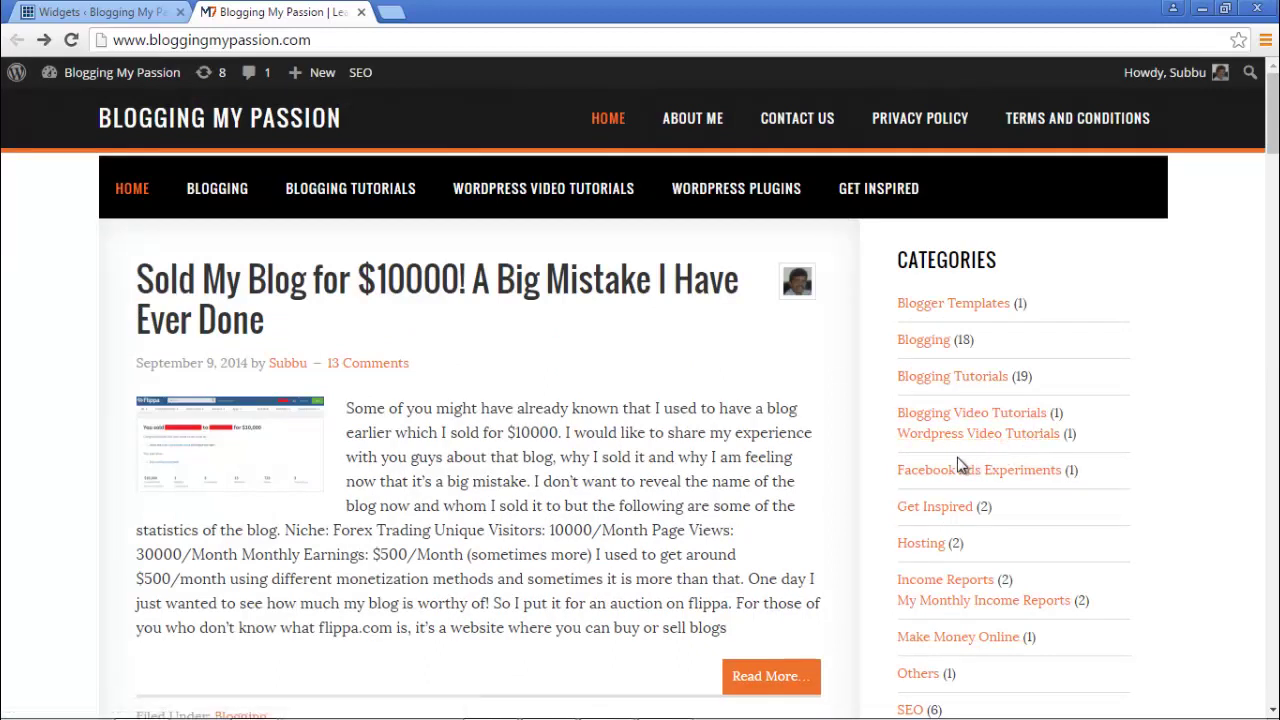
scroll(930, 420, down, 1)
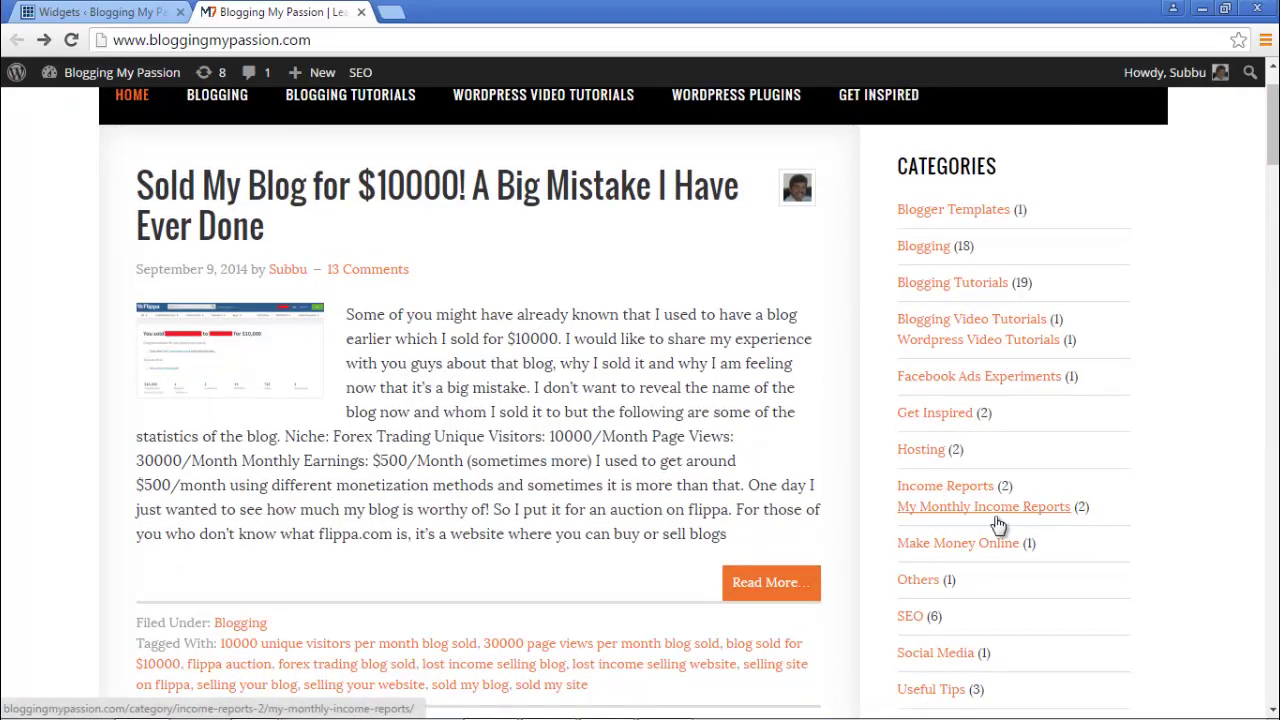
scroll(938, 500, up, 1)
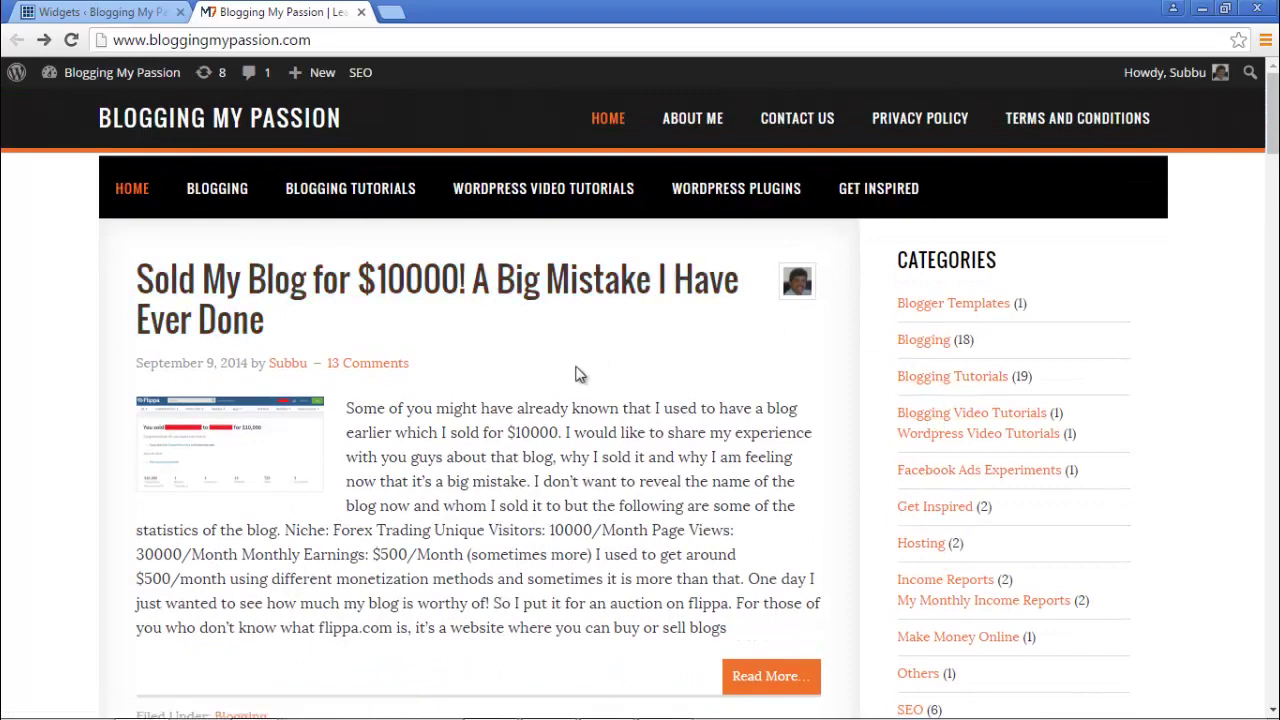
click(120, 11)
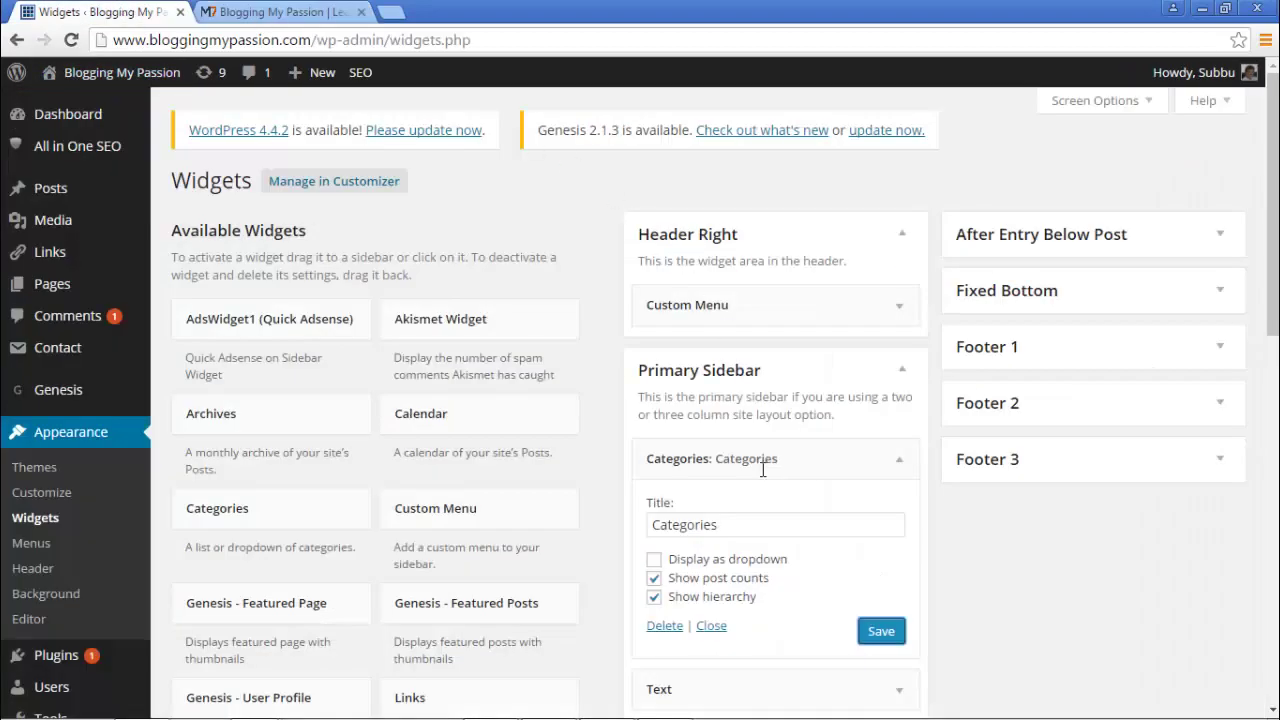
- Enable Display as dropdown, save, and open the category dropdown on the reloaded homepage
click(654, 559)
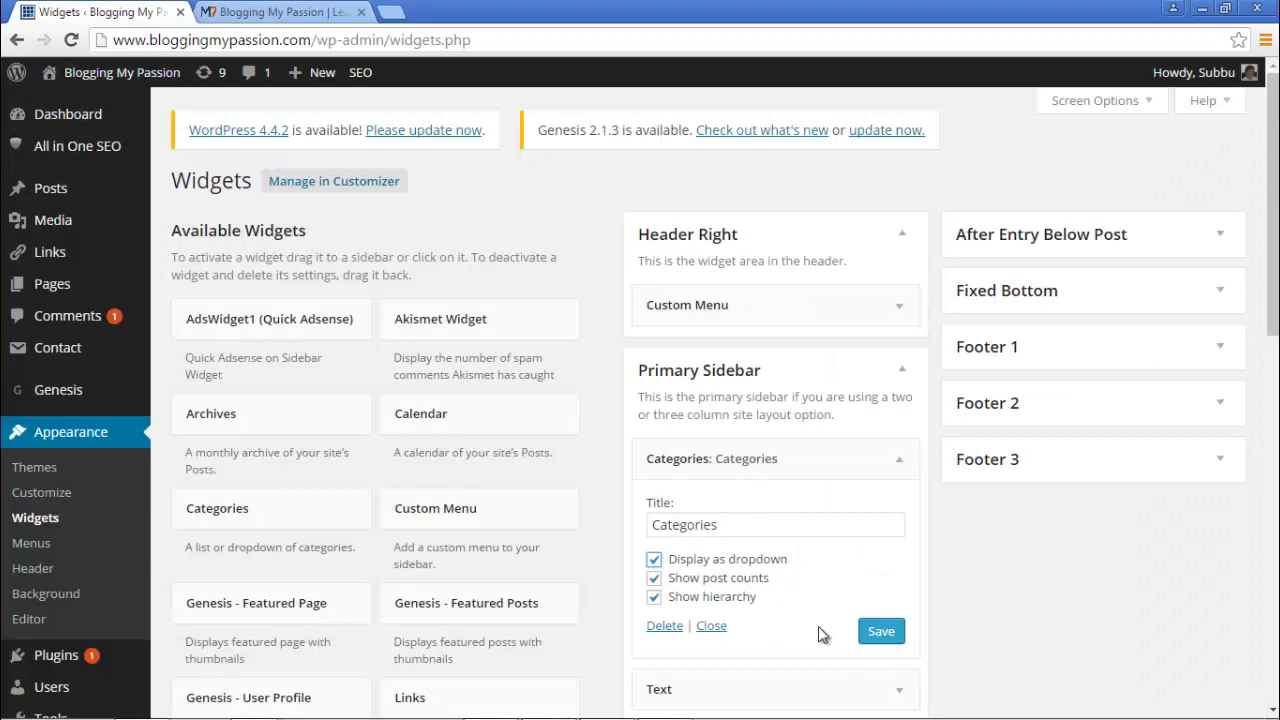
click(878, 634)
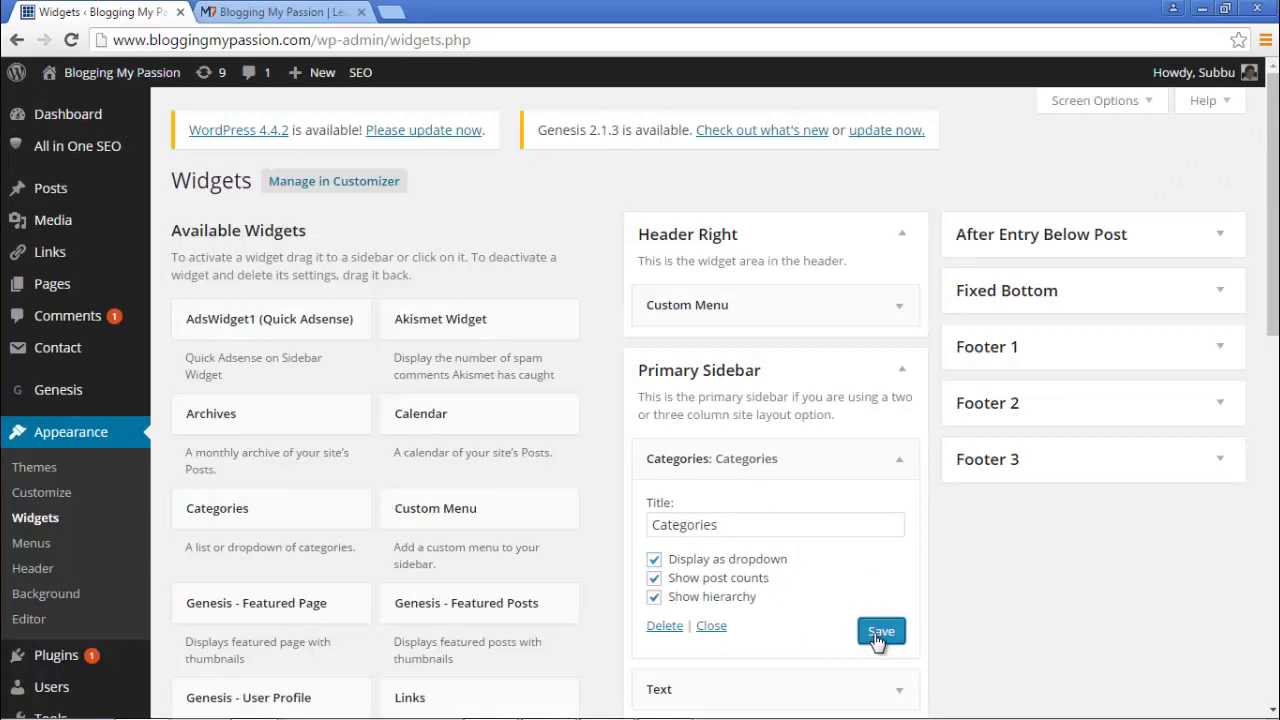
click(280, 12)
click(122, 207)
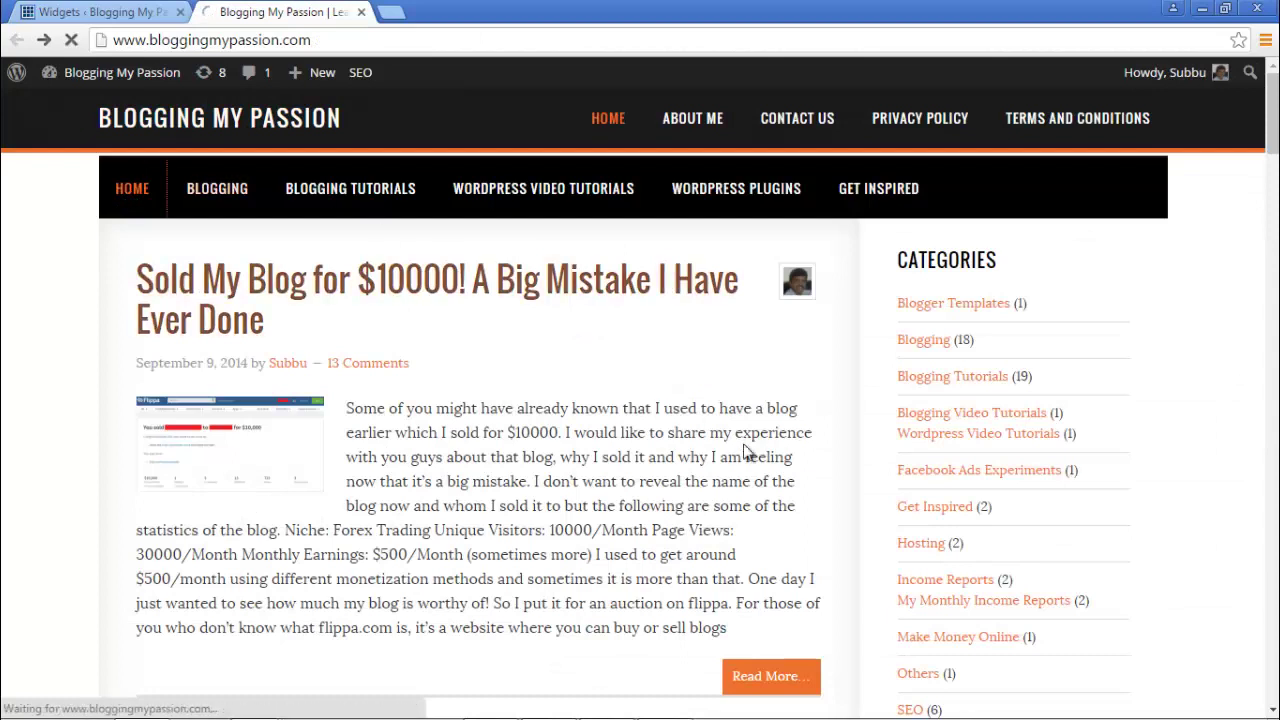
click(1033, 316)
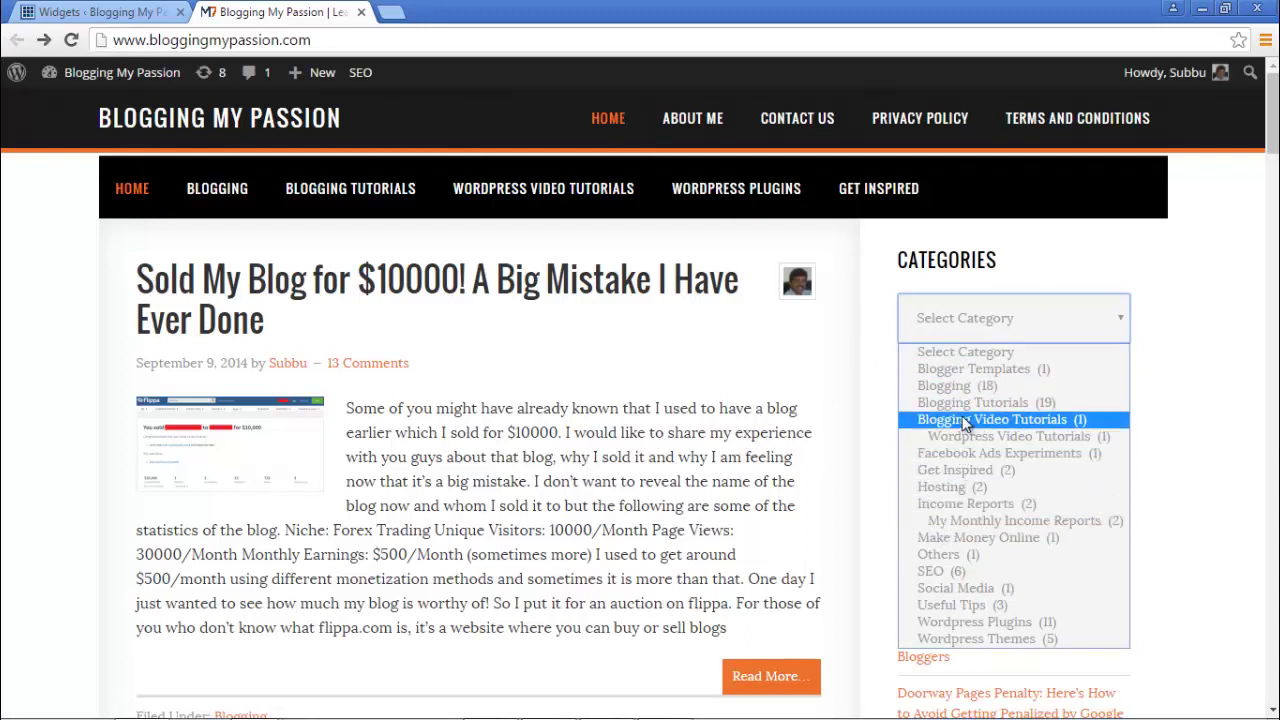
click(993, 356)
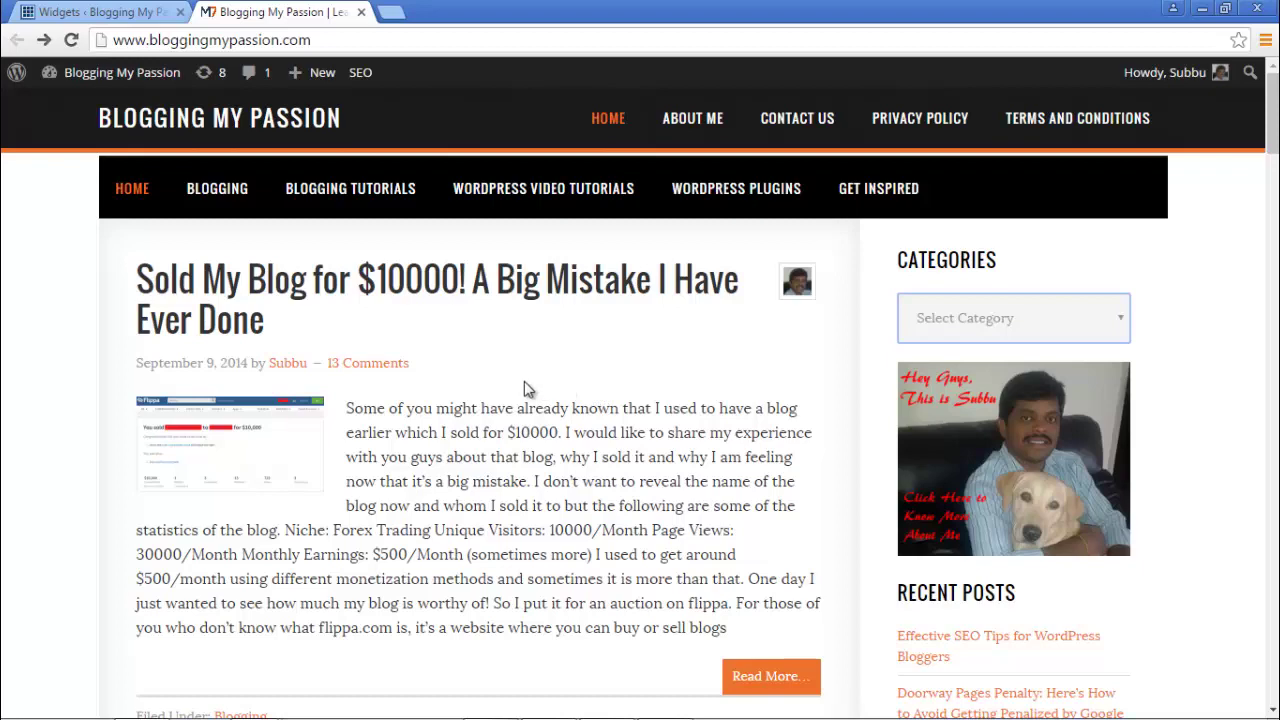
- Untick dropdown, post counts and hierarchy, save the widget, and go to Plugins > Add New
click(80, 12)
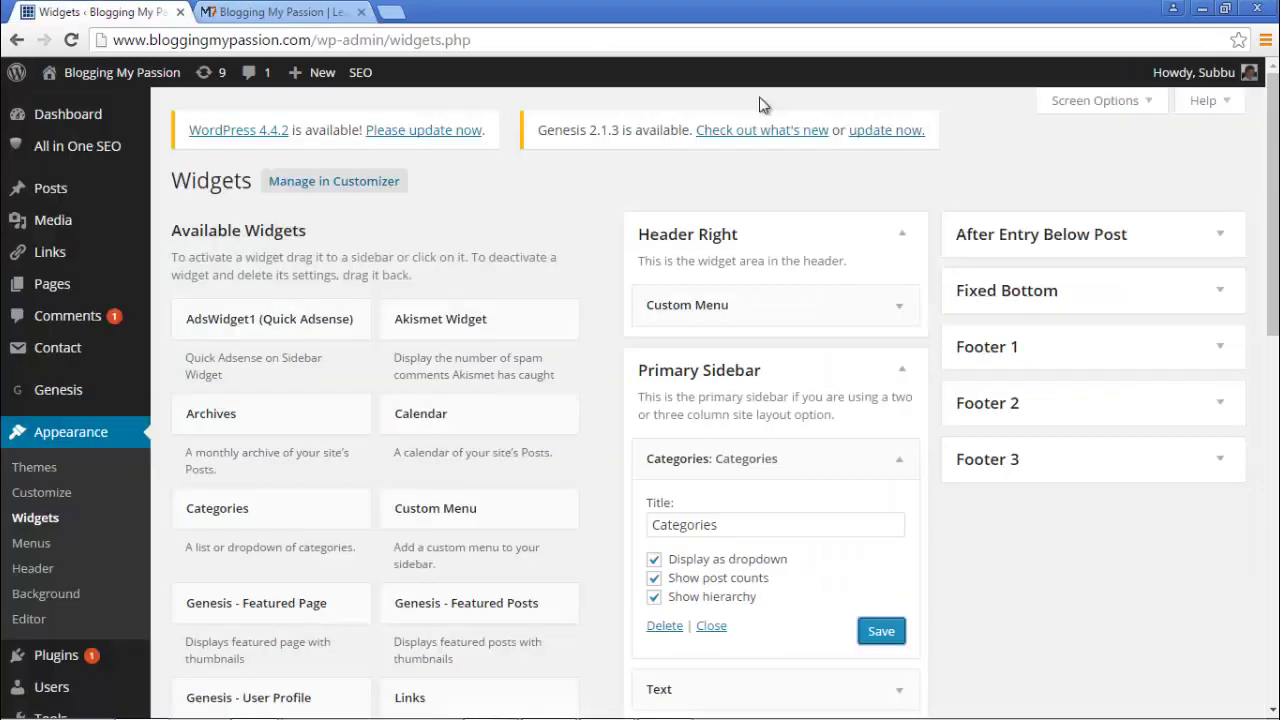
click(654, 562)
click(654, 578)
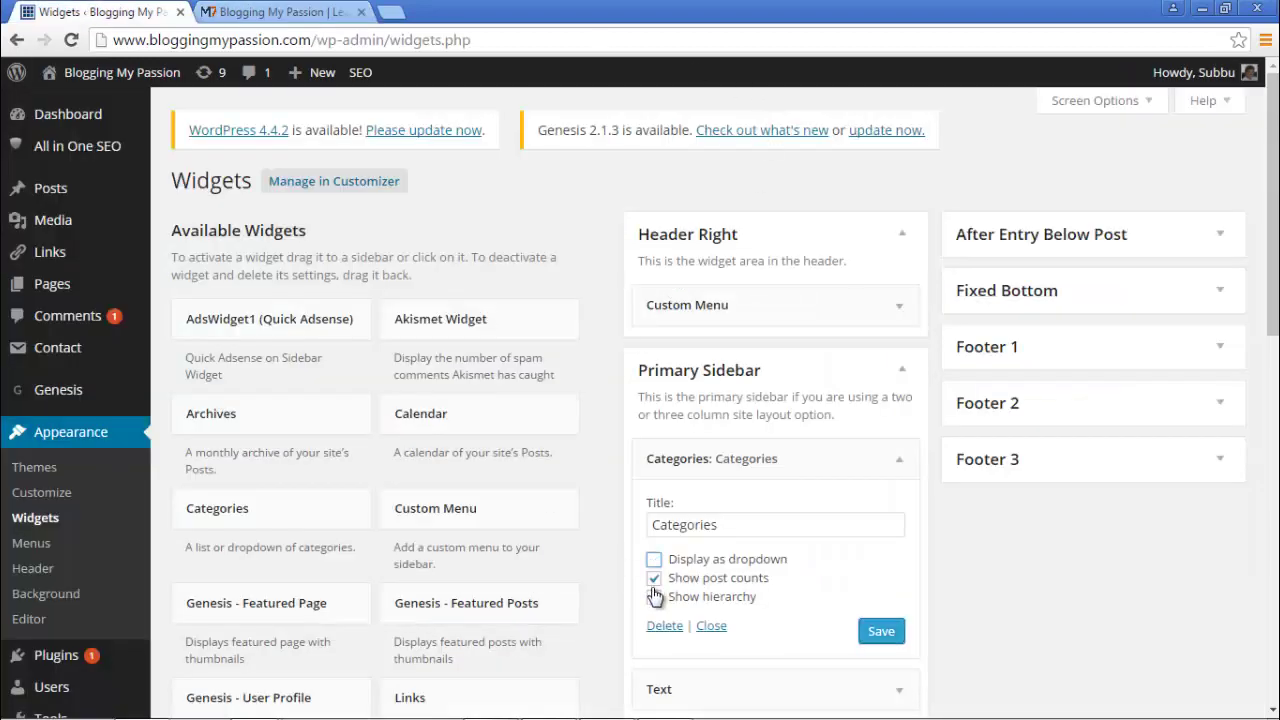
click(654, 578)
click(881, 631)
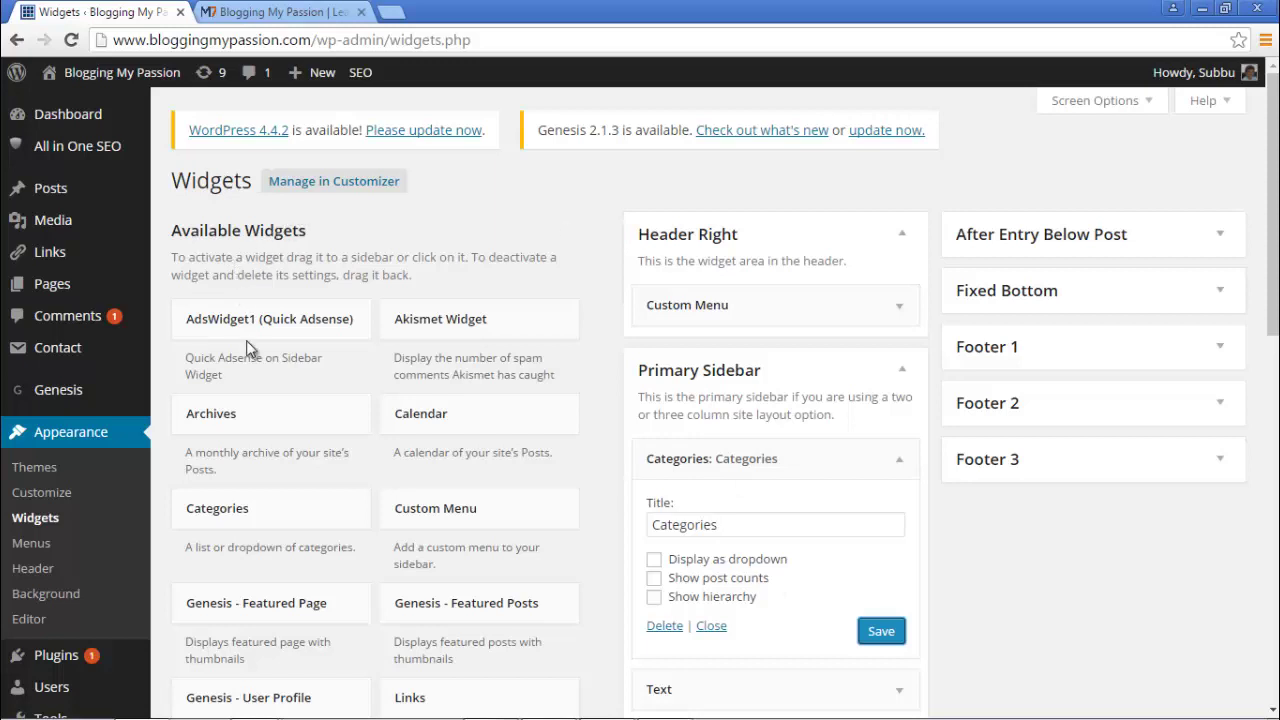
mouse_move(95, 658)
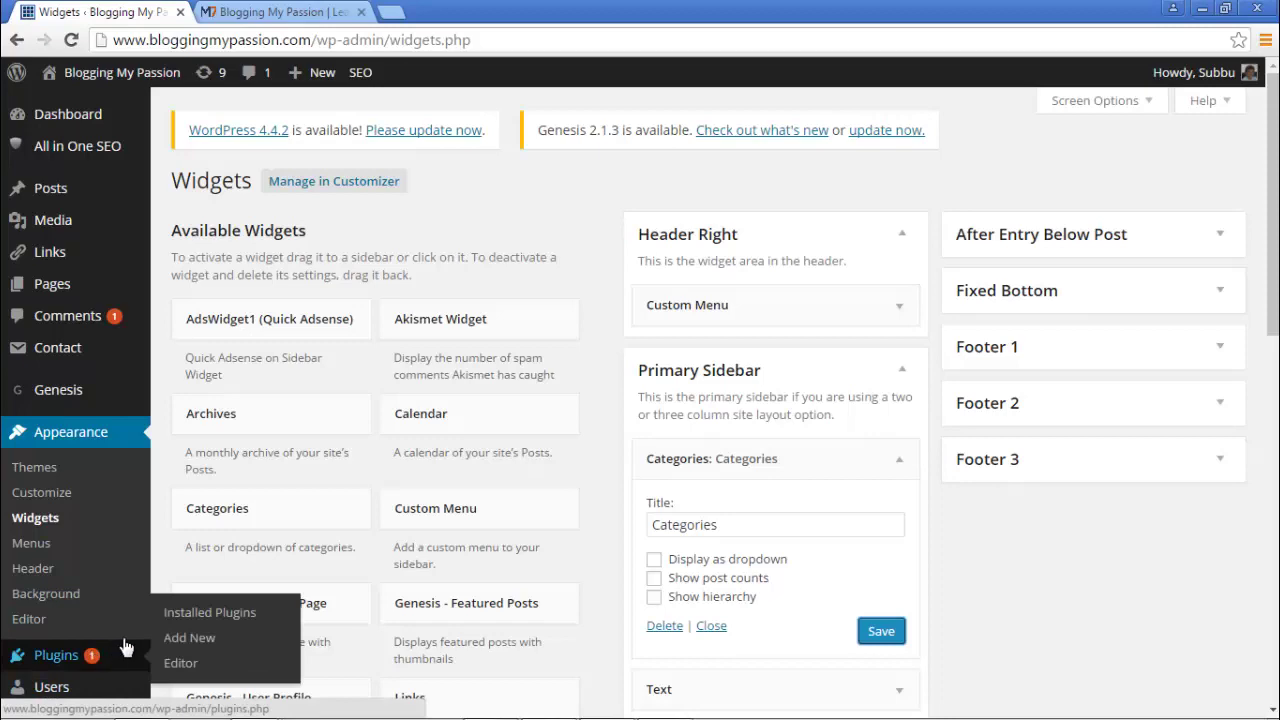
click(193, 639)
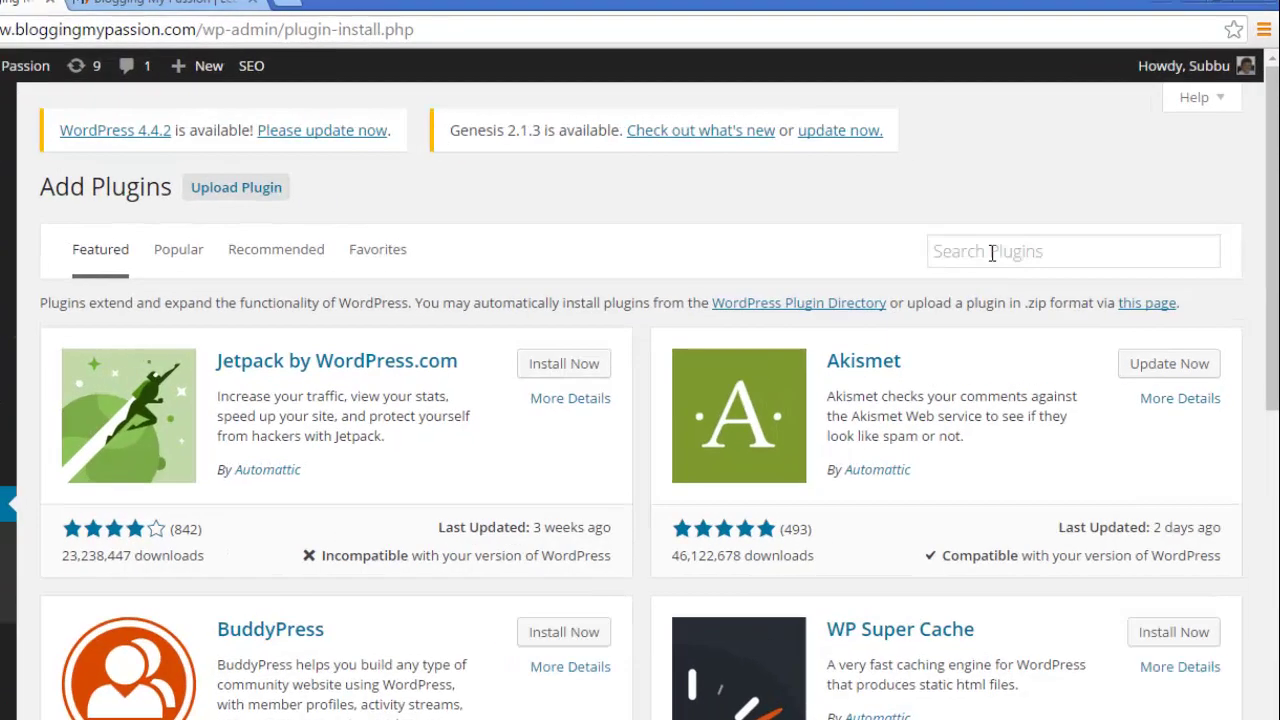
- Search the plugin directory for 'collapsing categories list'
click(1023, 239)
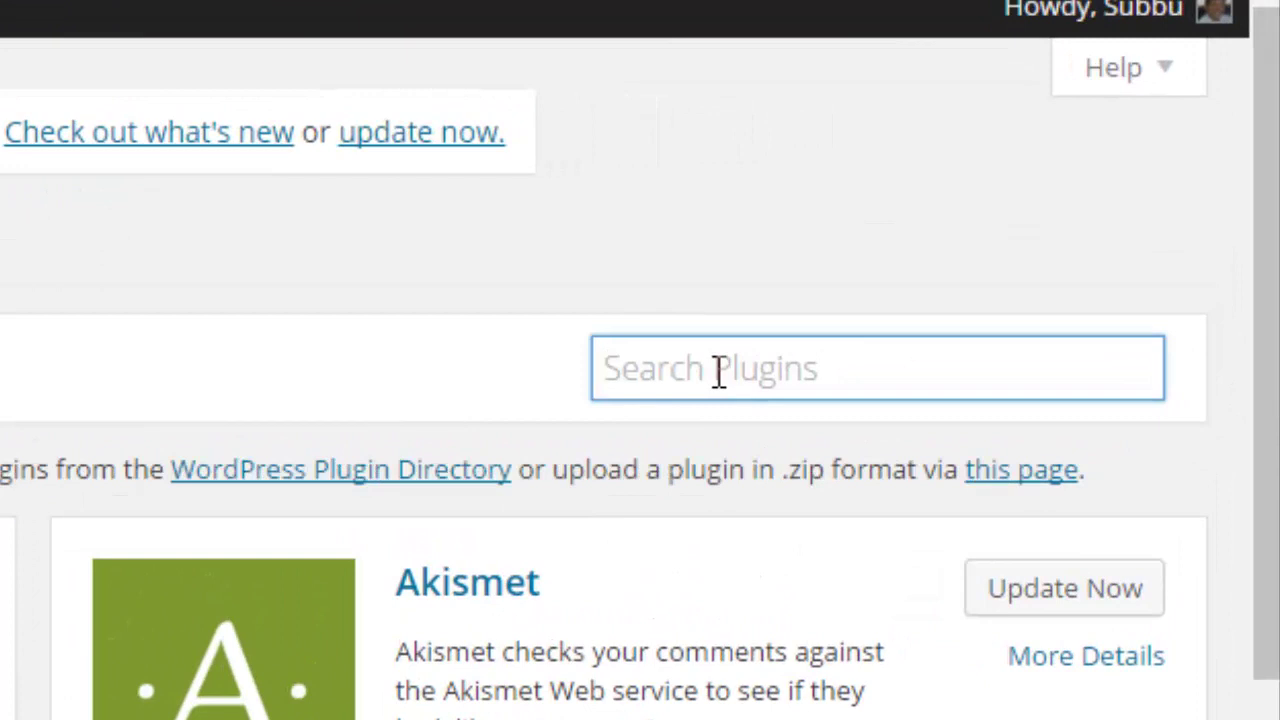
text(collapsing categories list)
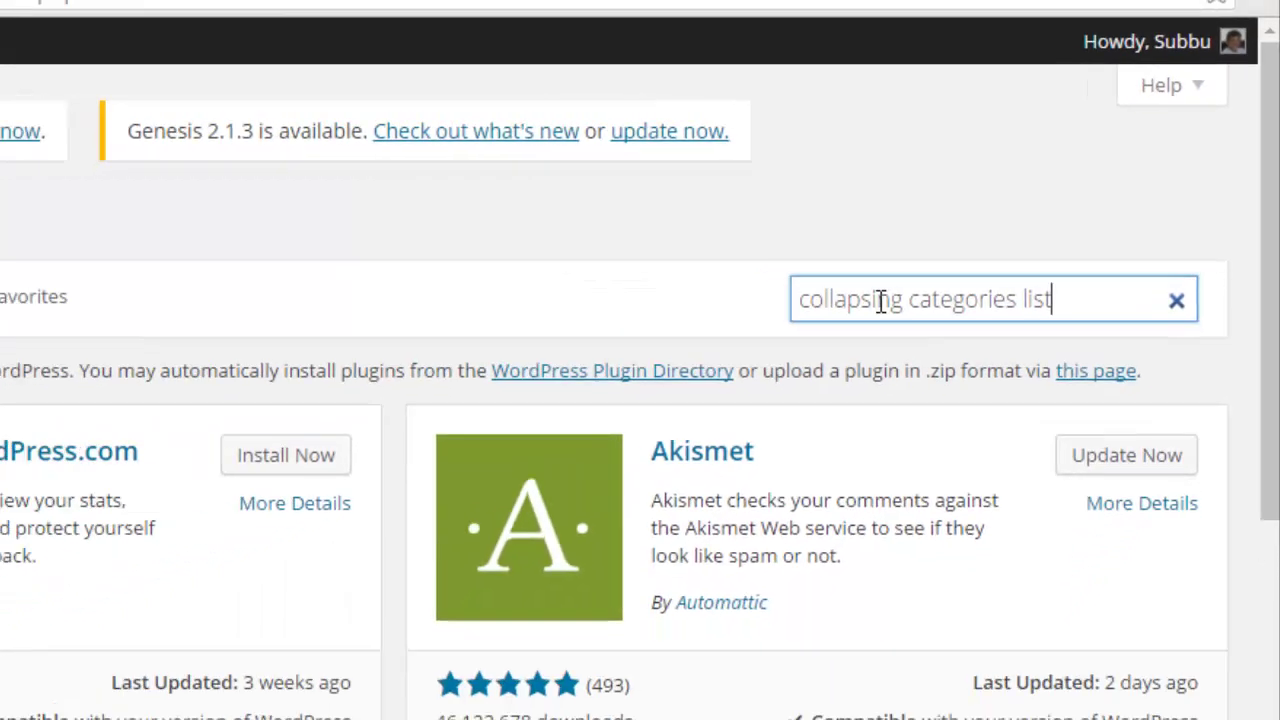
key(Return)
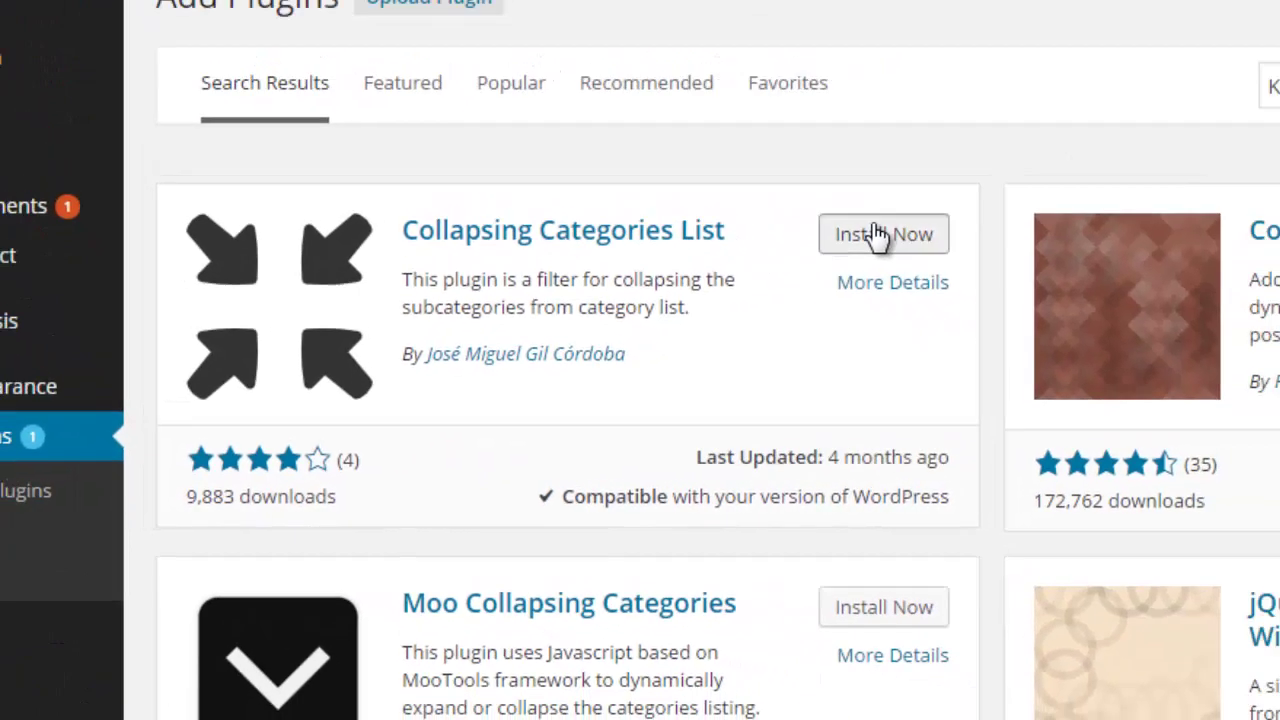
- Install the Collapsing Categories List plugin, confirm the prompt, and activate it
click(1058, 158)
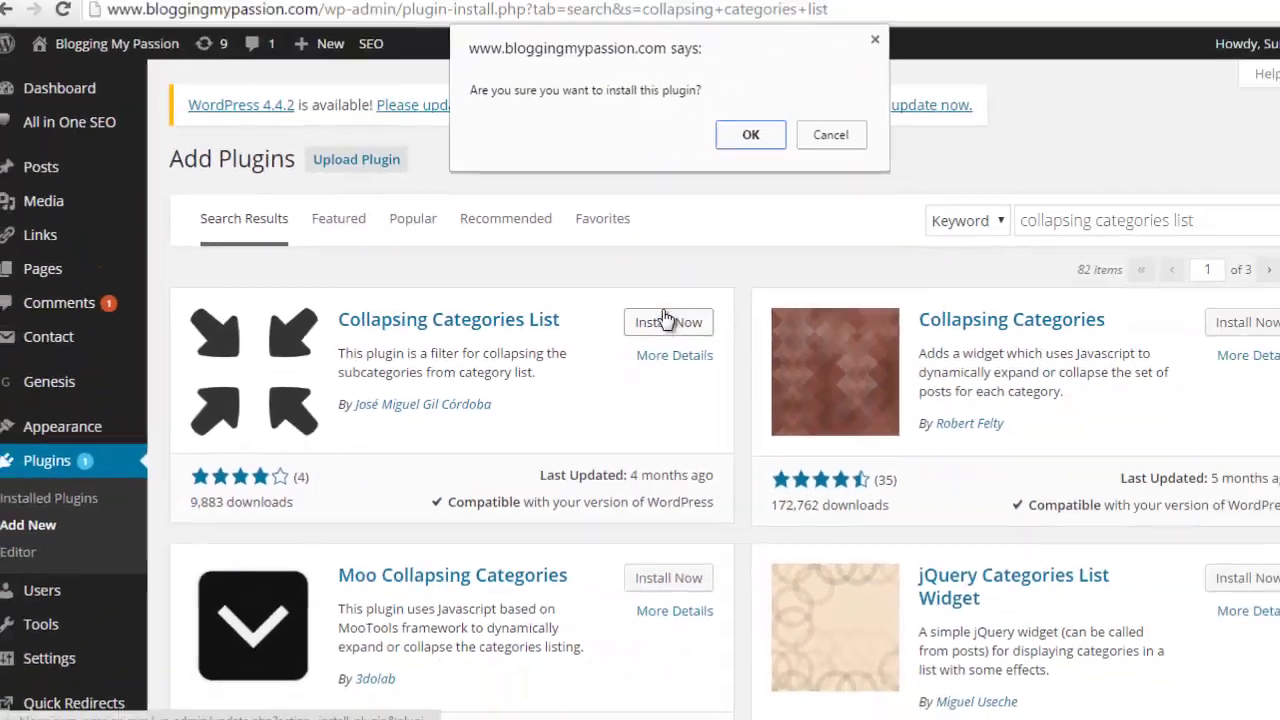
click(717, 159)
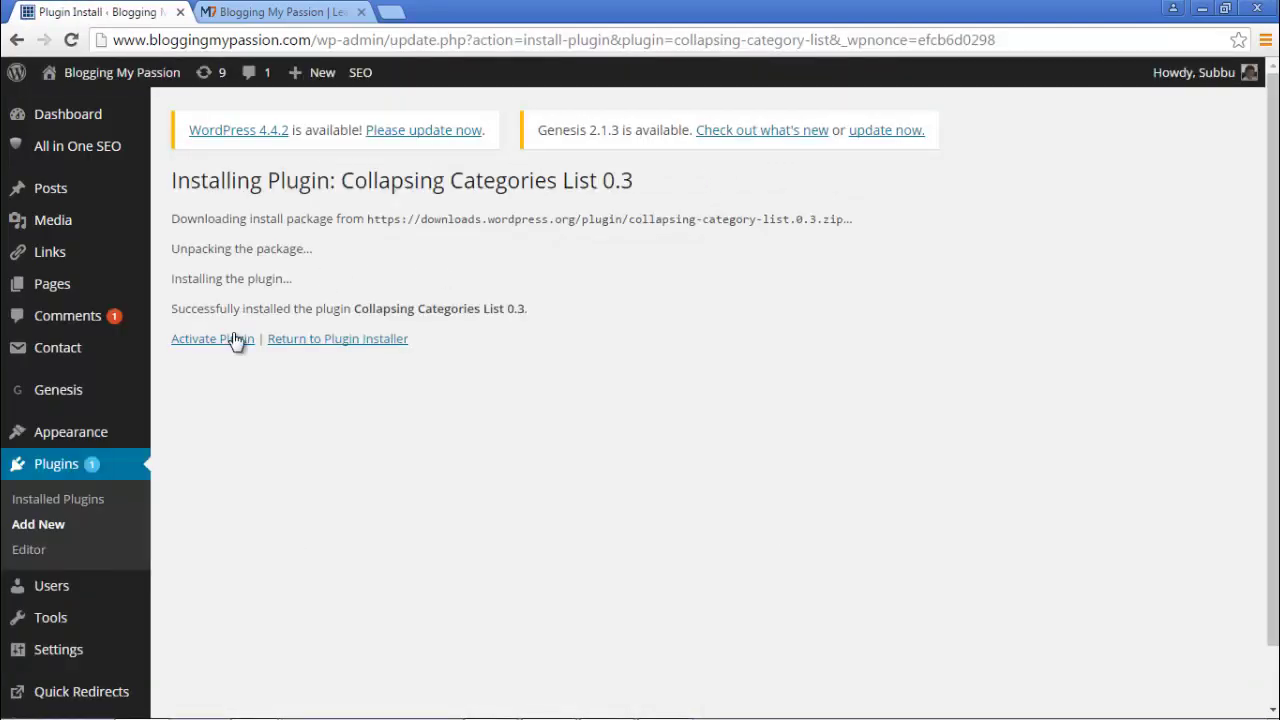
click(226, 342)
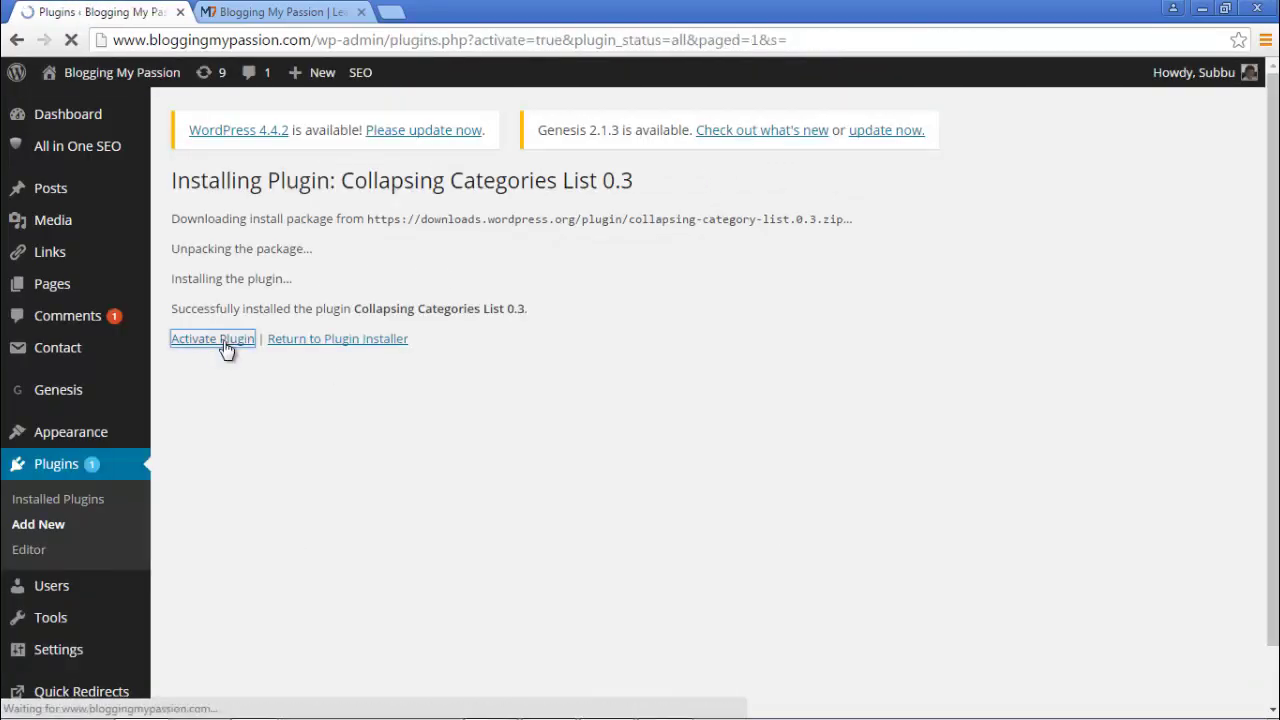
scroll(415, 364, down, 1)
scroll(415, 364, down, 4)
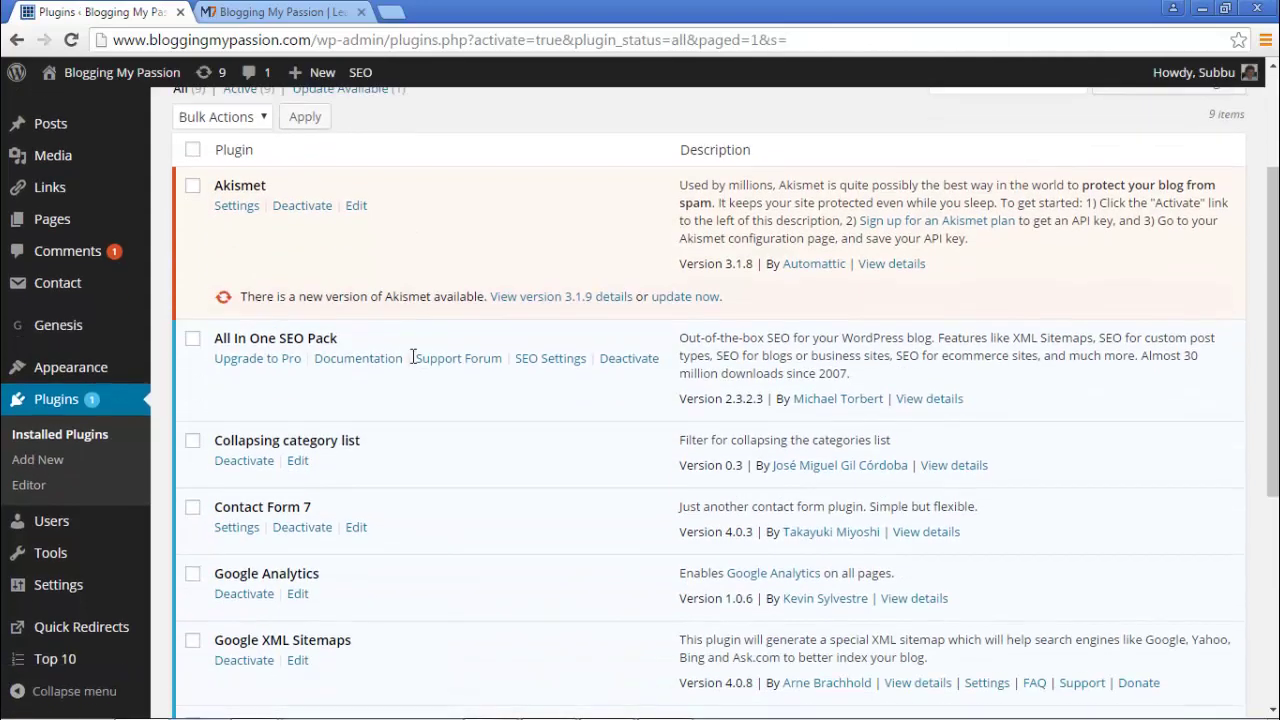
scroll(395, 482, down, 3)
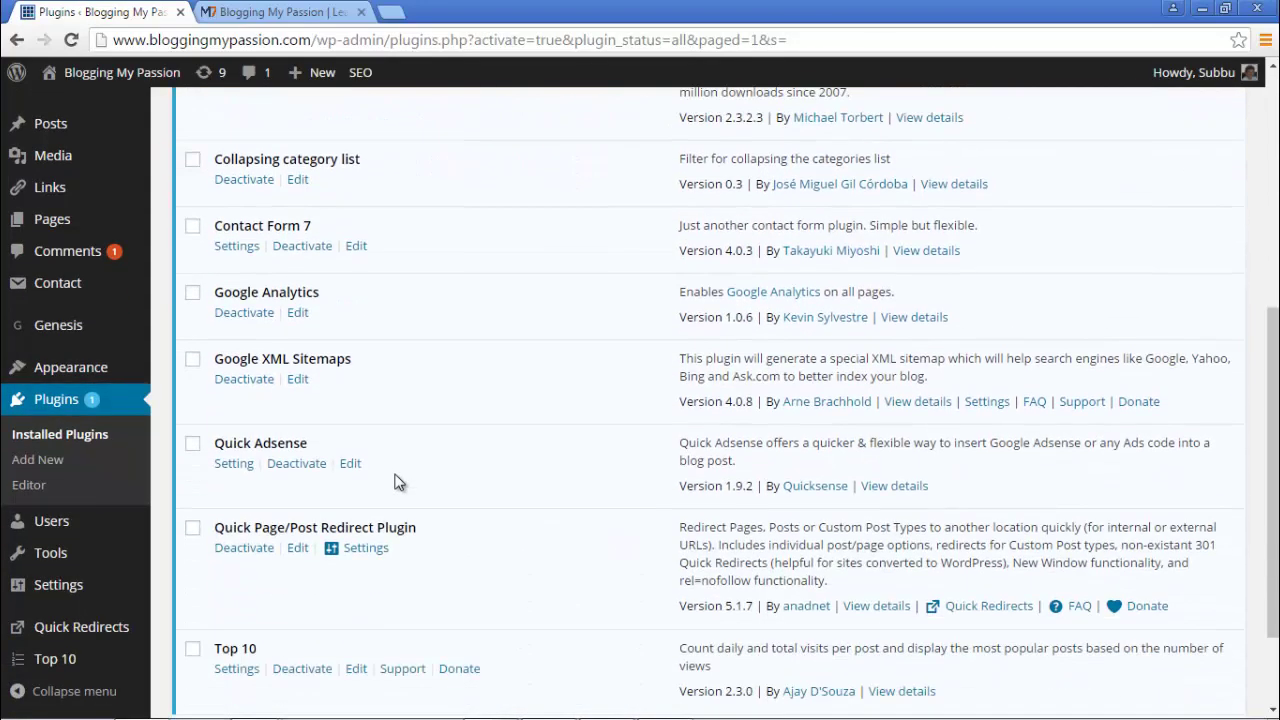
scroll(329, 234, up, 2)
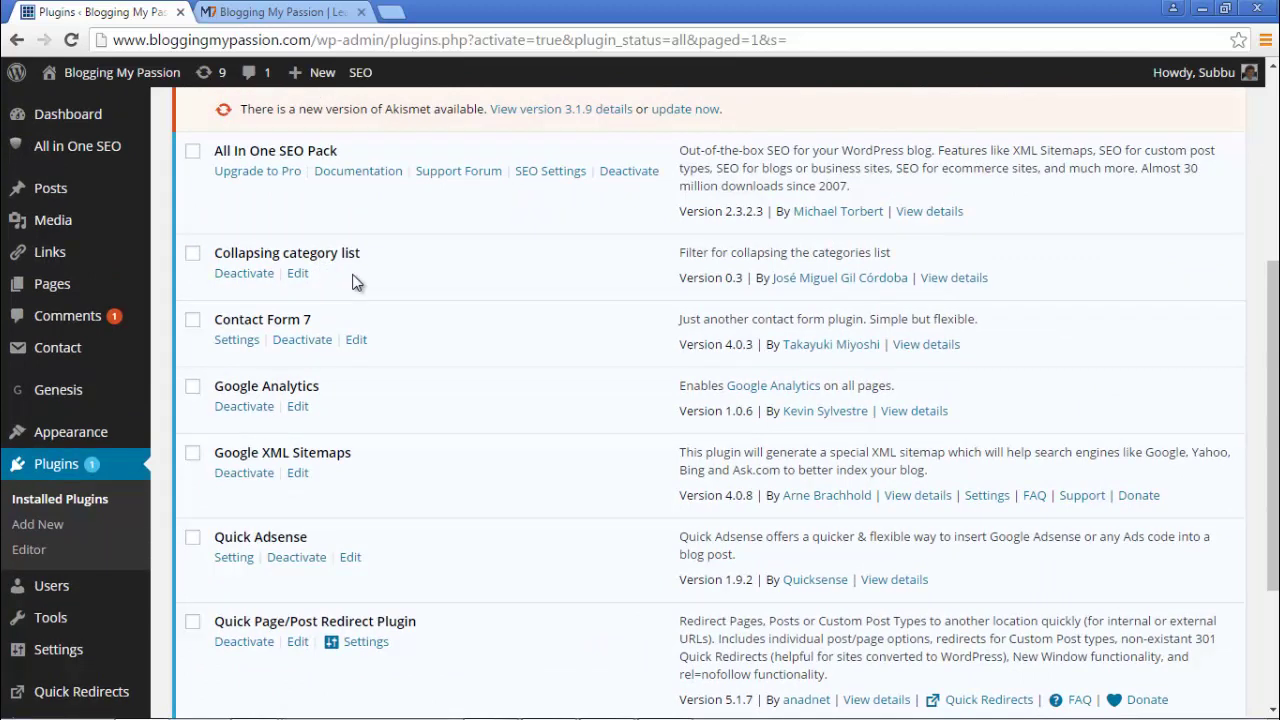
mouse_move(68, 648)
mouse_move(90, 443)
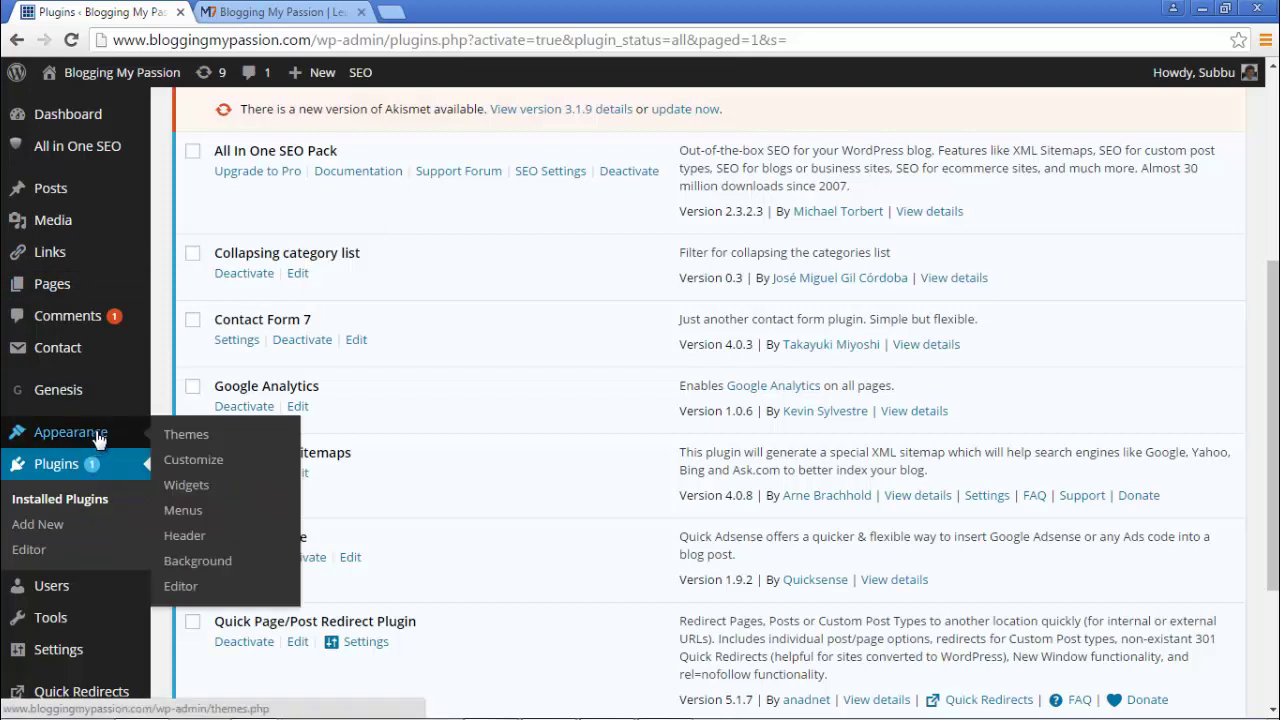
- Open the Categories widget's settings inside the Primary Sidebar on the Widgets page
click(193, 489)
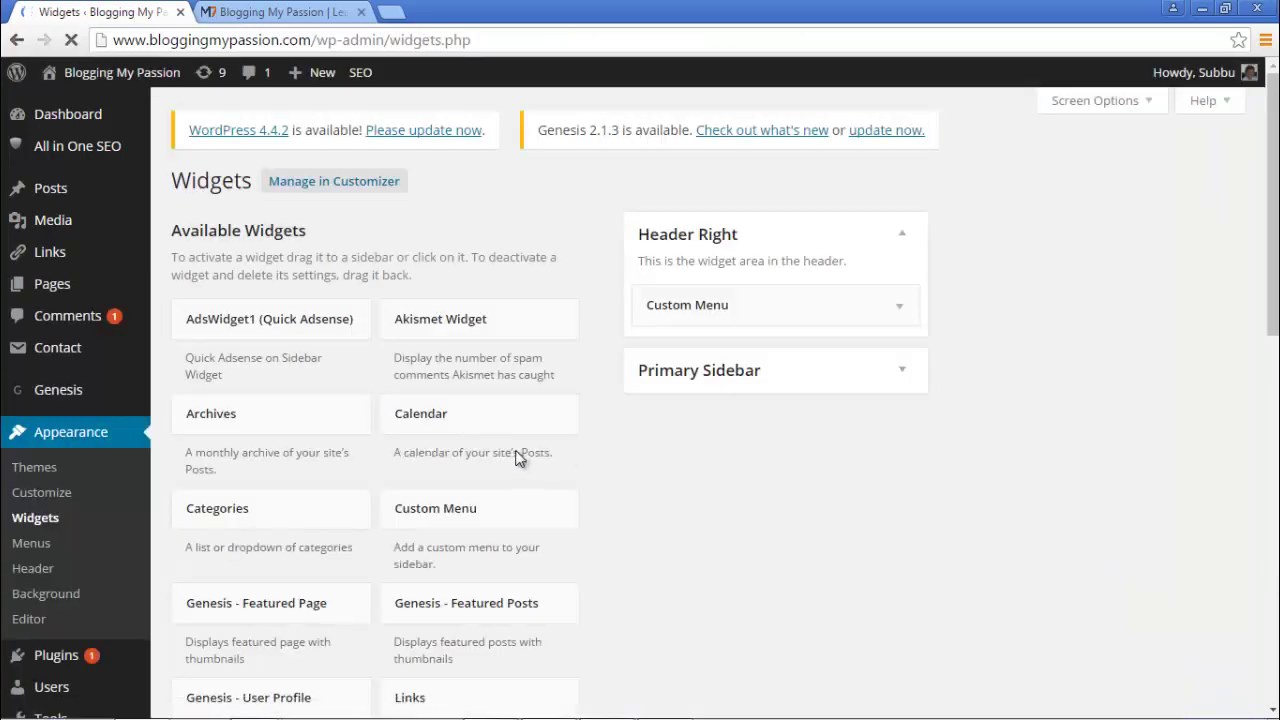
click(906, 373)
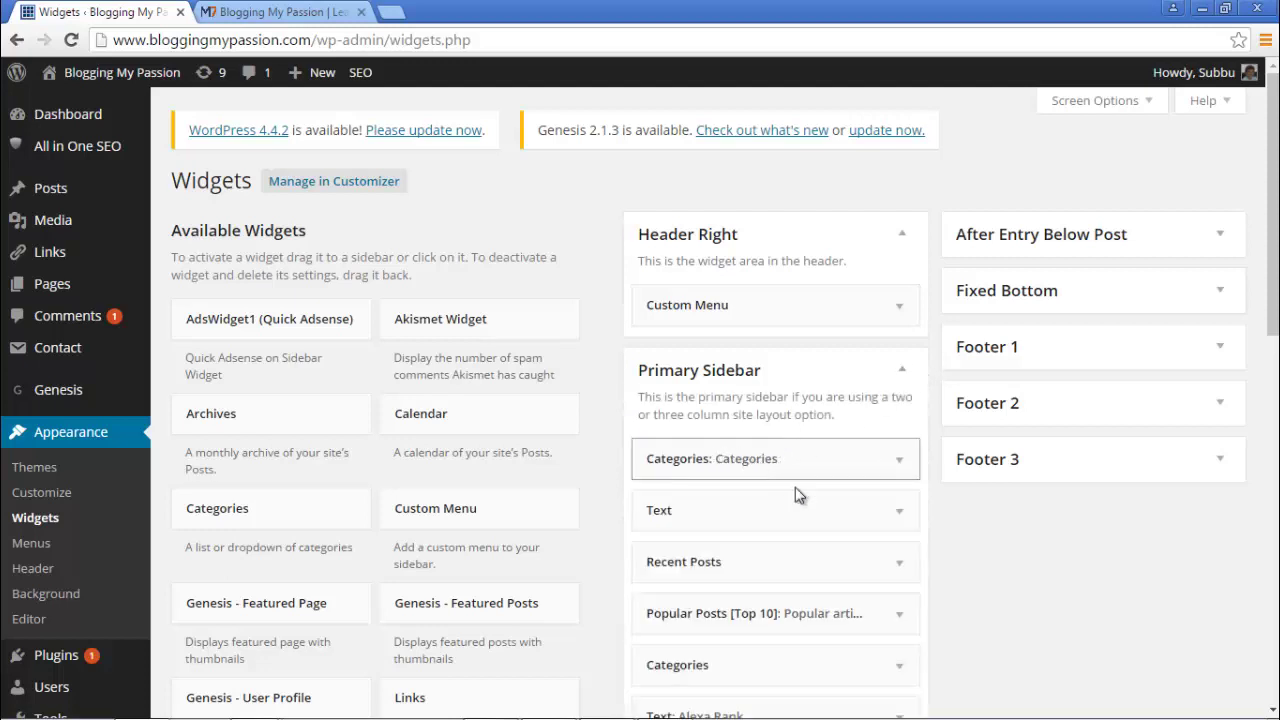
click(899, 460)
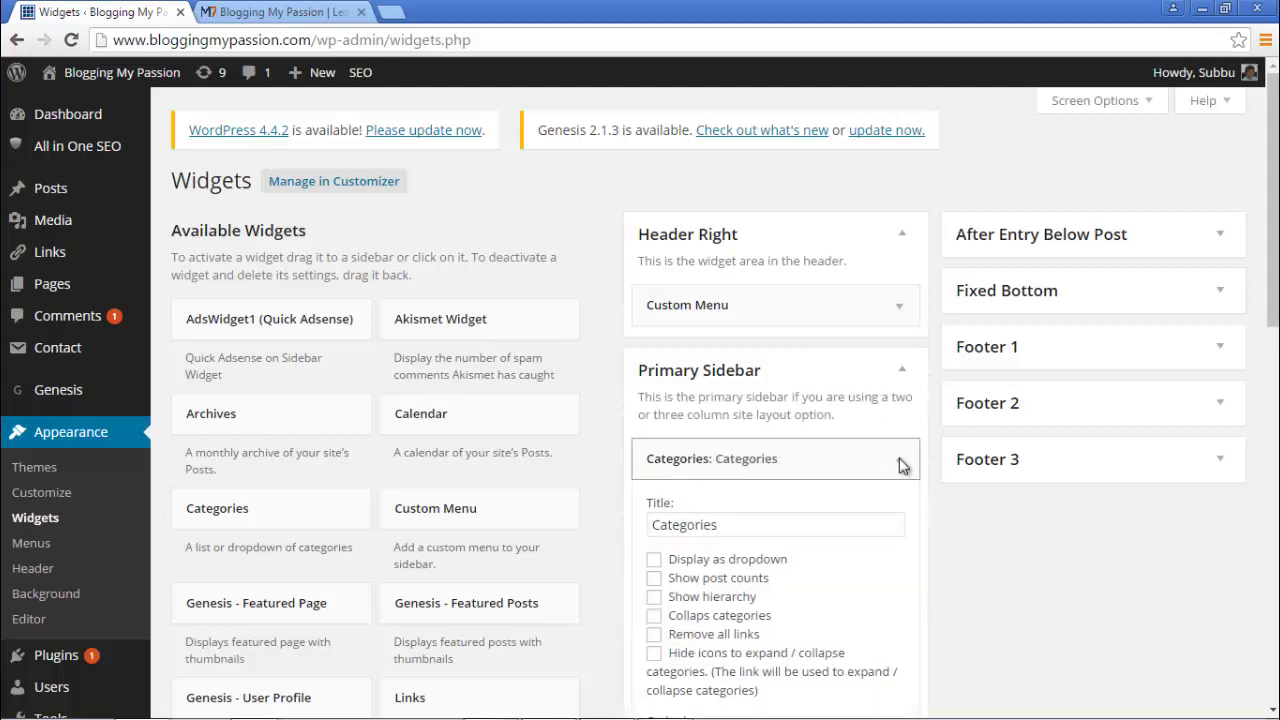
scroll(899, 458, down, 2)
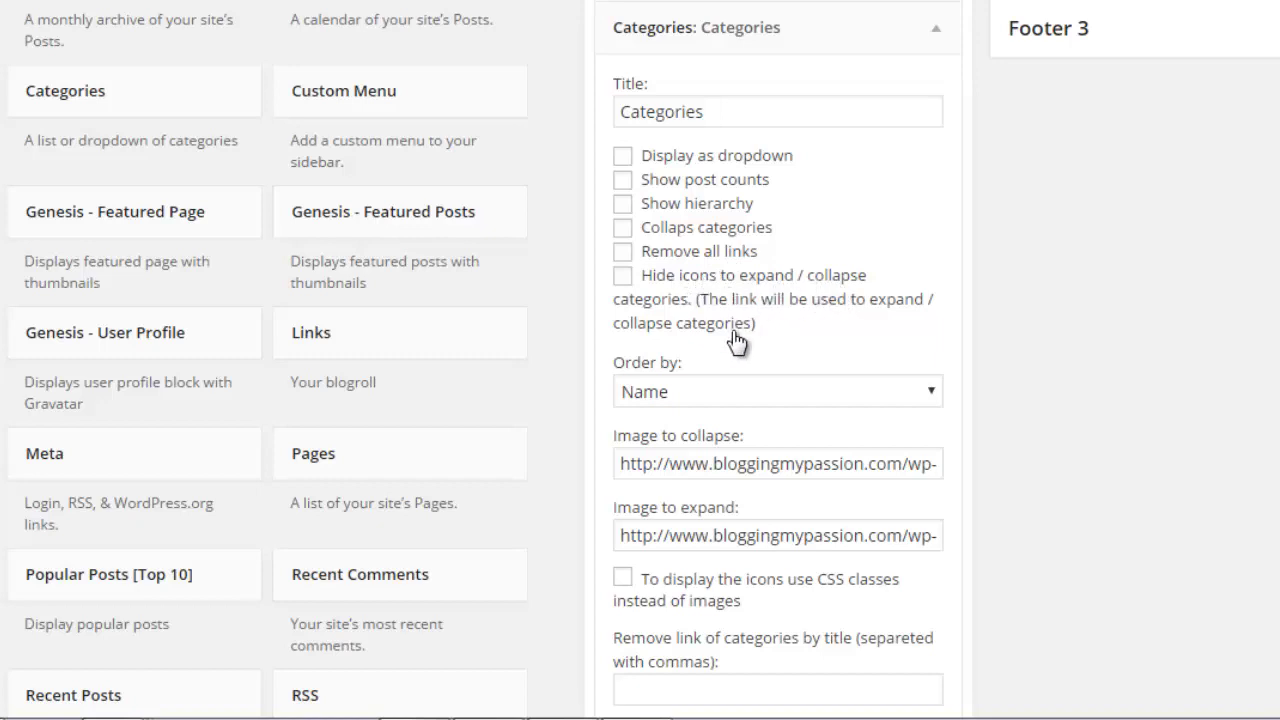
scroll(737, 337, down, 3)
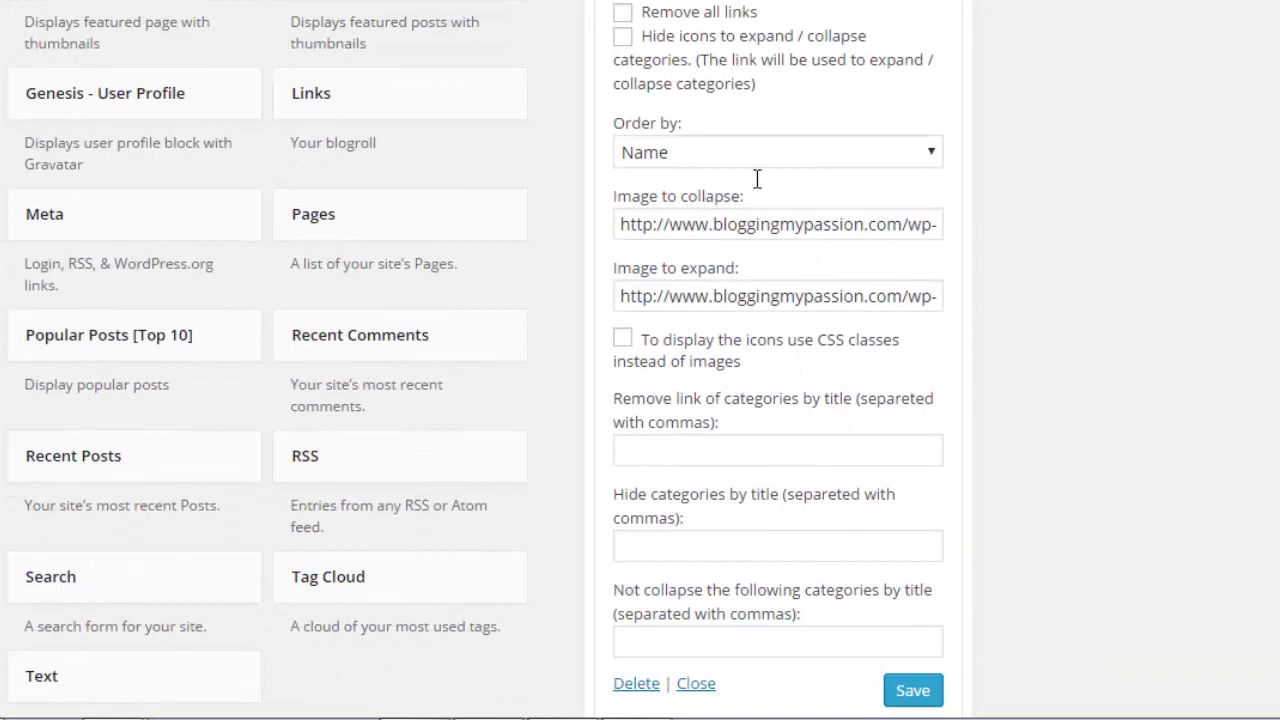
scroll(706, 334, up, 3)
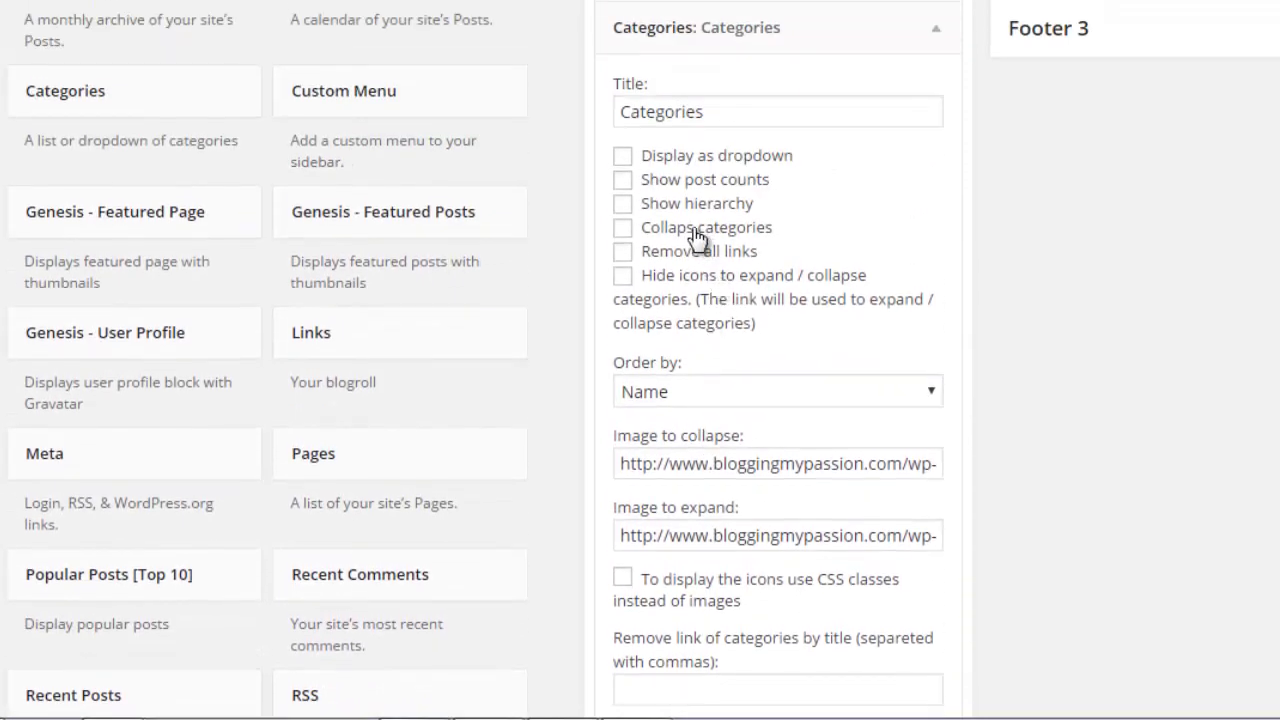
- Tick Collapse categories and Show hierarchy, then save the widget
click(623, 230)
click(622, 208)
scroll(1050, 178, down, 5)
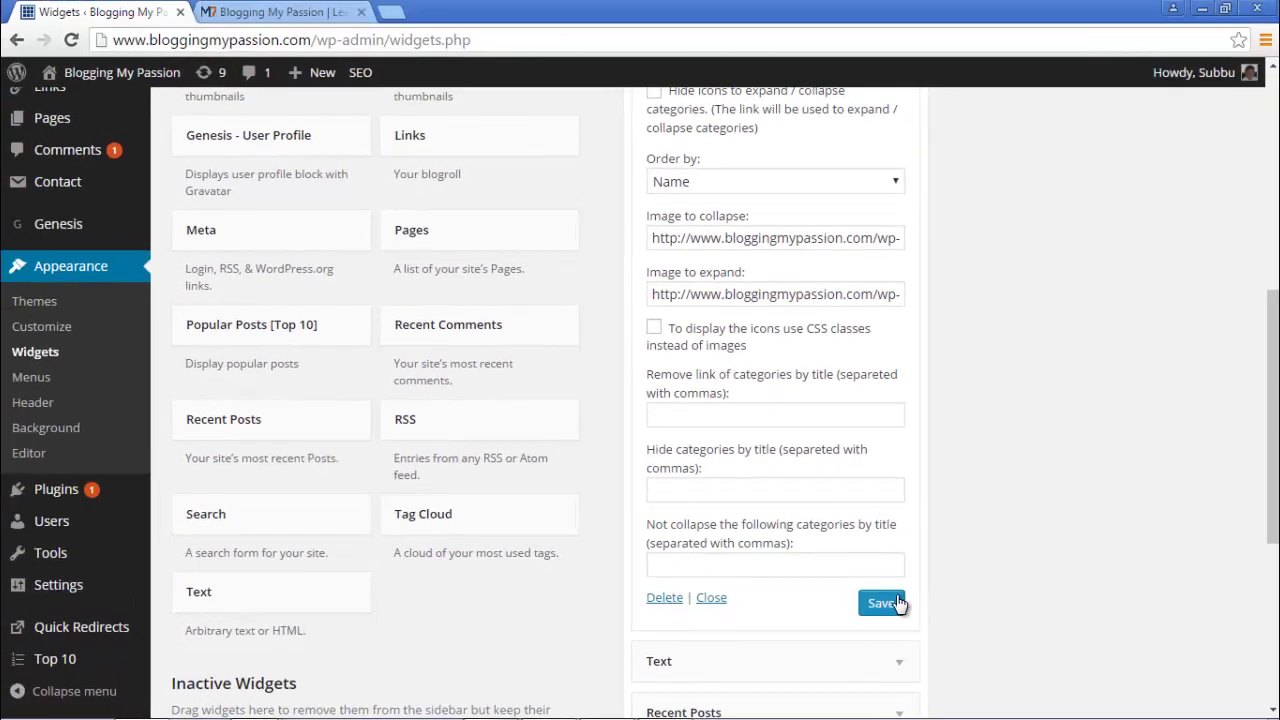
click(895, 603)
- Reload the live blog to view the collapsible category list
scroll(975, 357, up, 3)
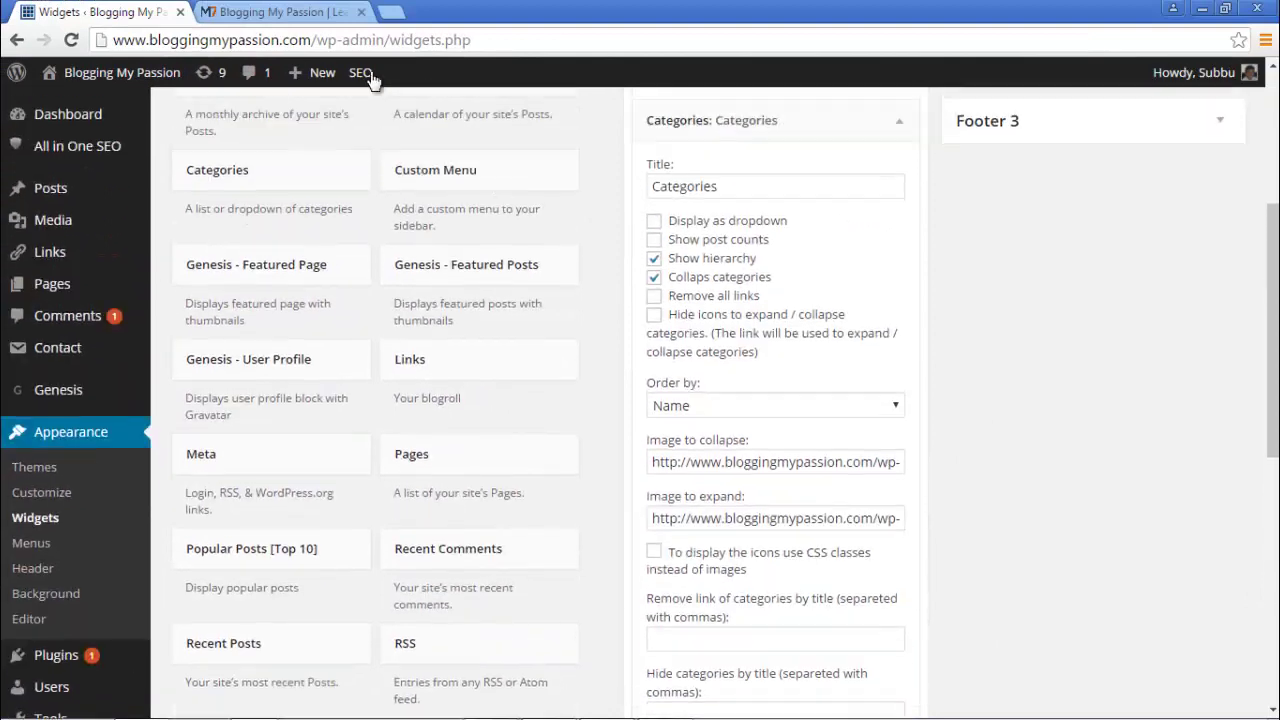
click(285, 12)
click(135, 200)
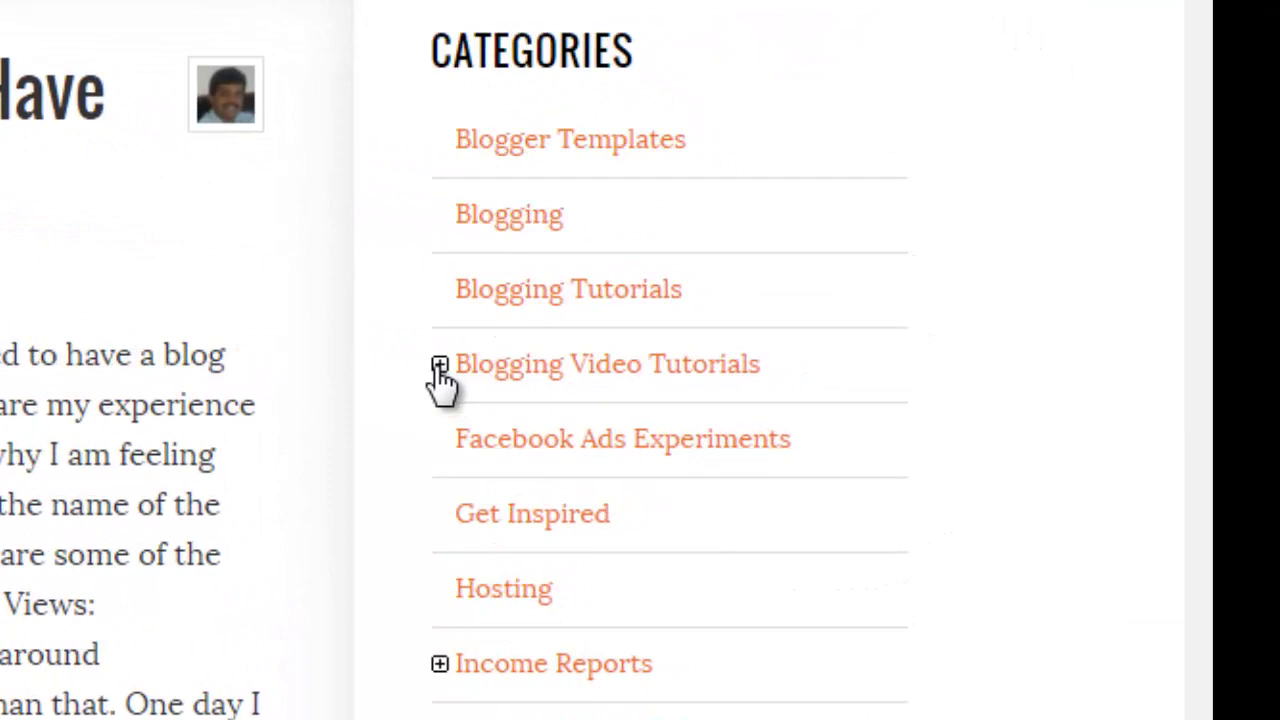
- Expand Blogging Video Tutorials and Income Reports in the sidebar to reveal their subcategories
click(440, 366)
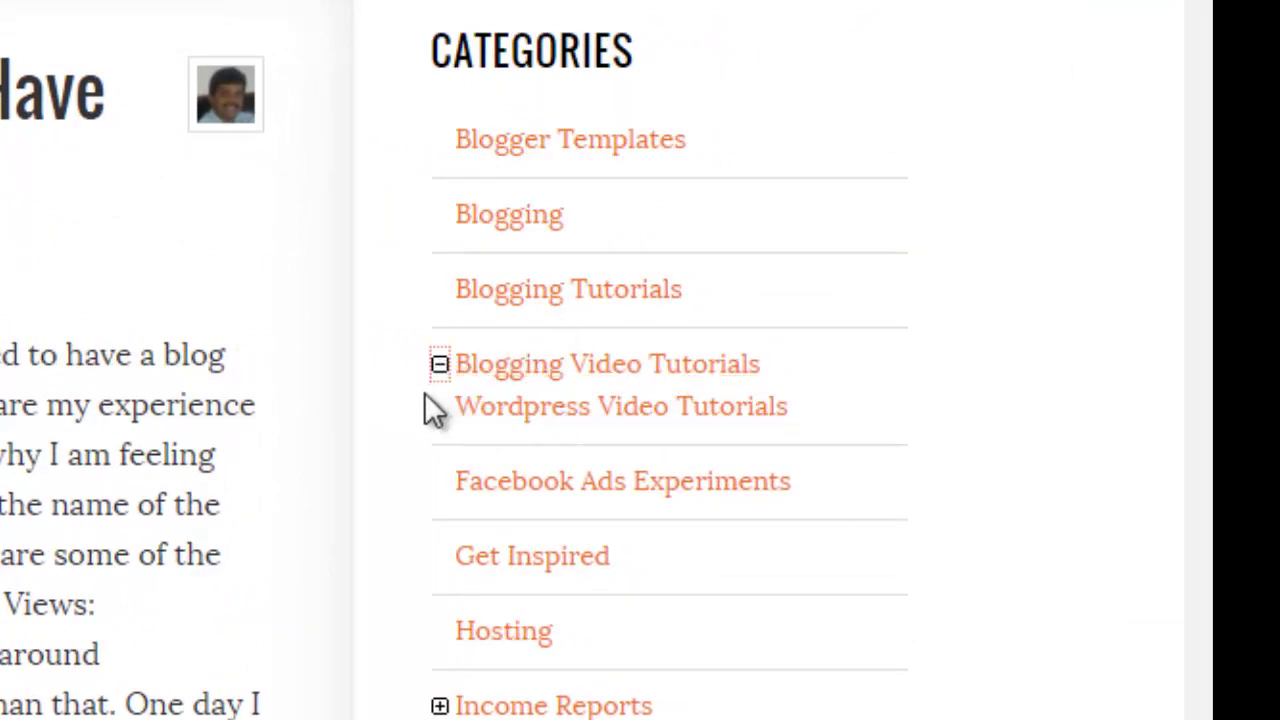
scroll(424, 393, down, 4)
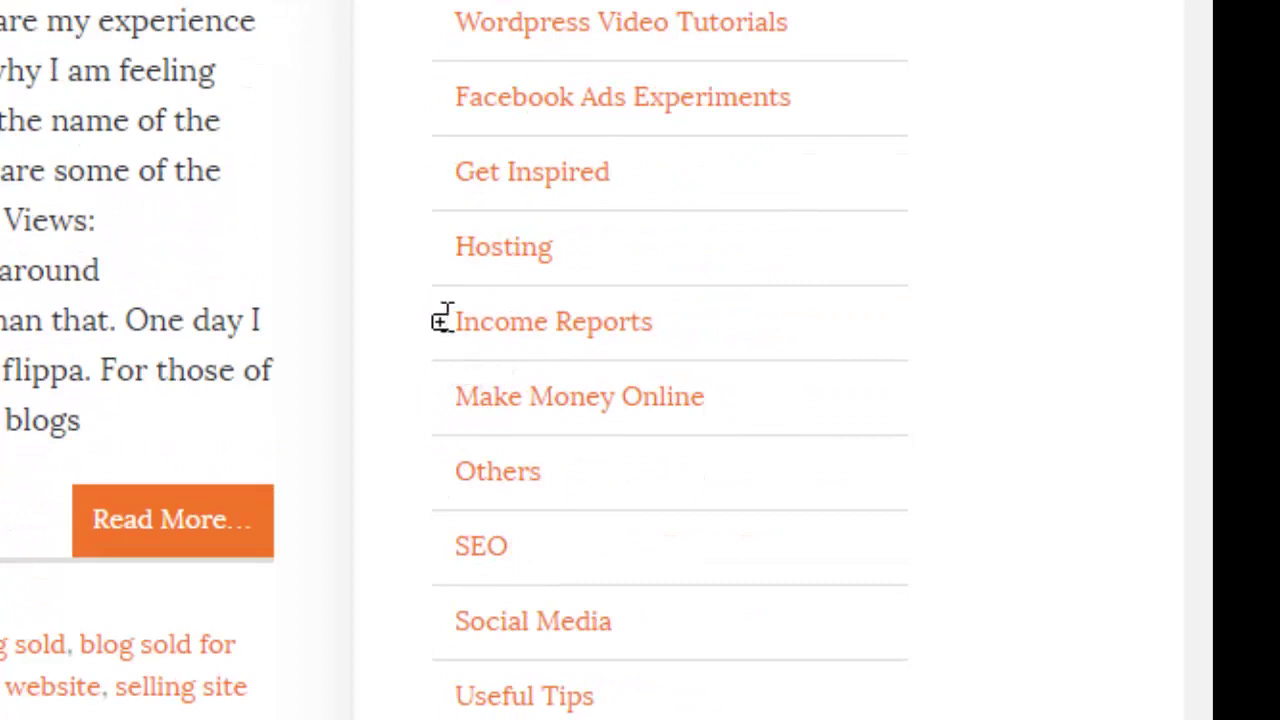
click(440, 322)
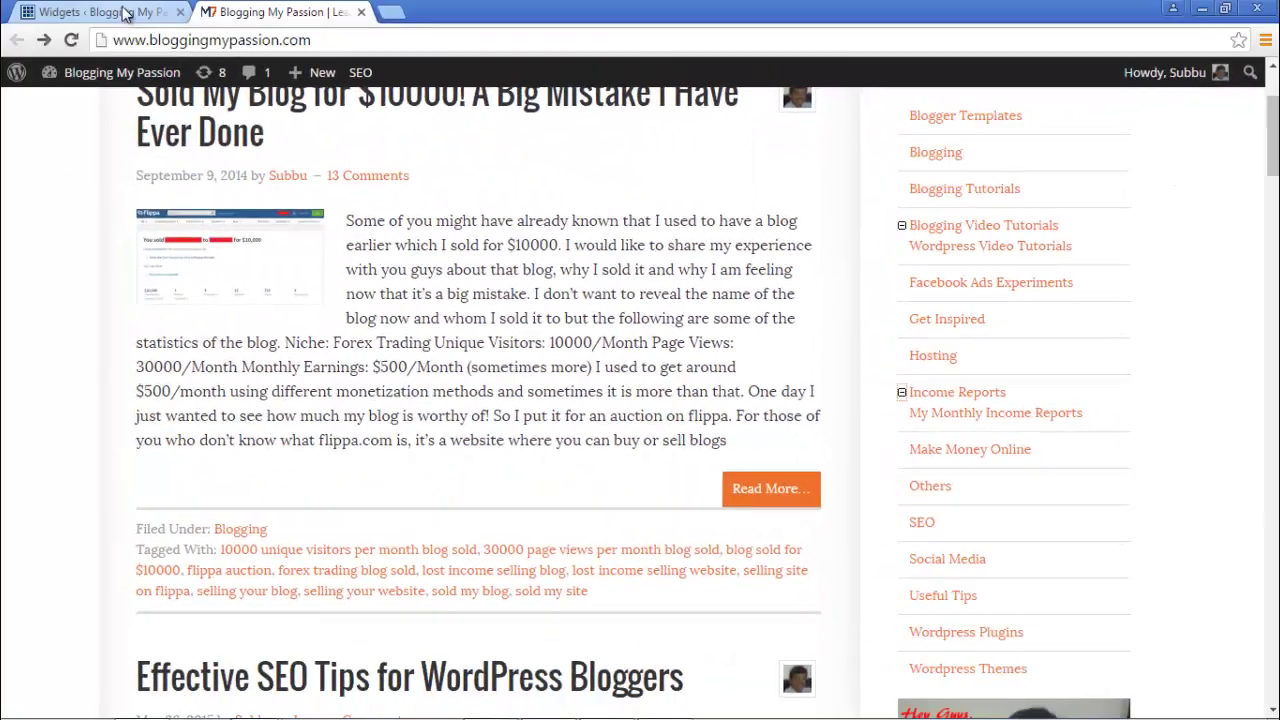
click(130, 12)
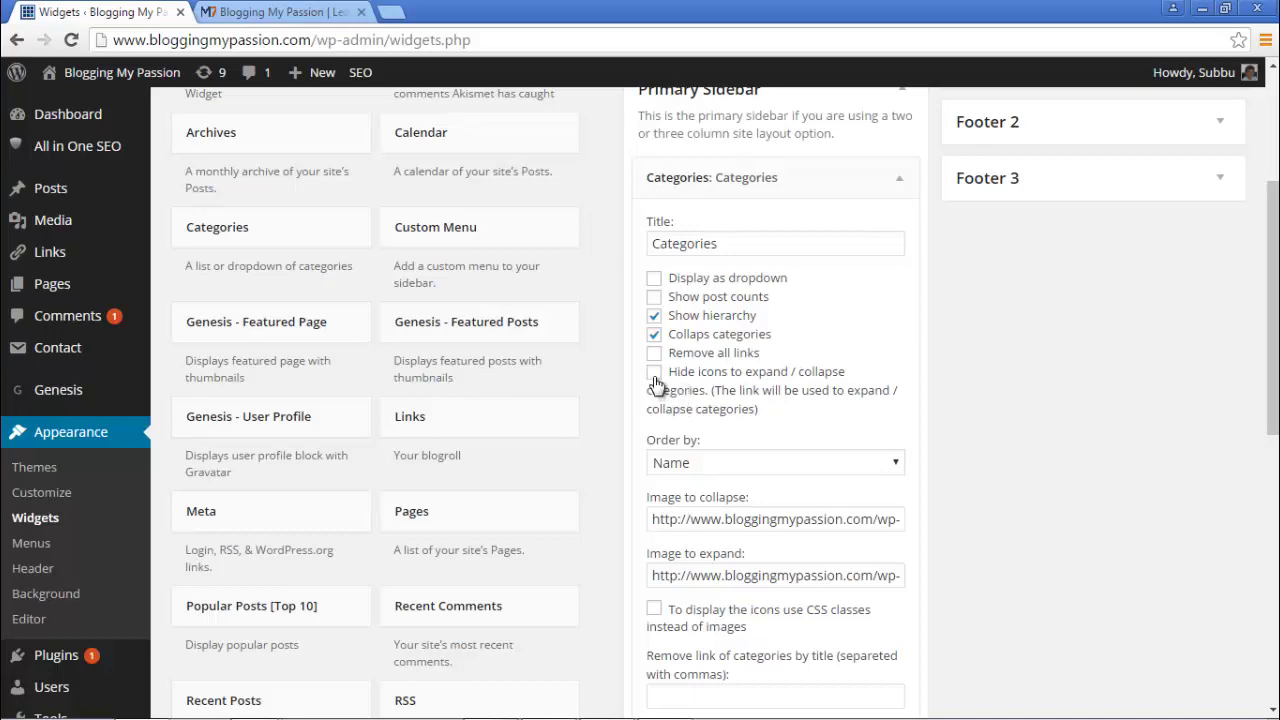
- Keep the Categories widget's Order by option set to Name
click(310, 12)
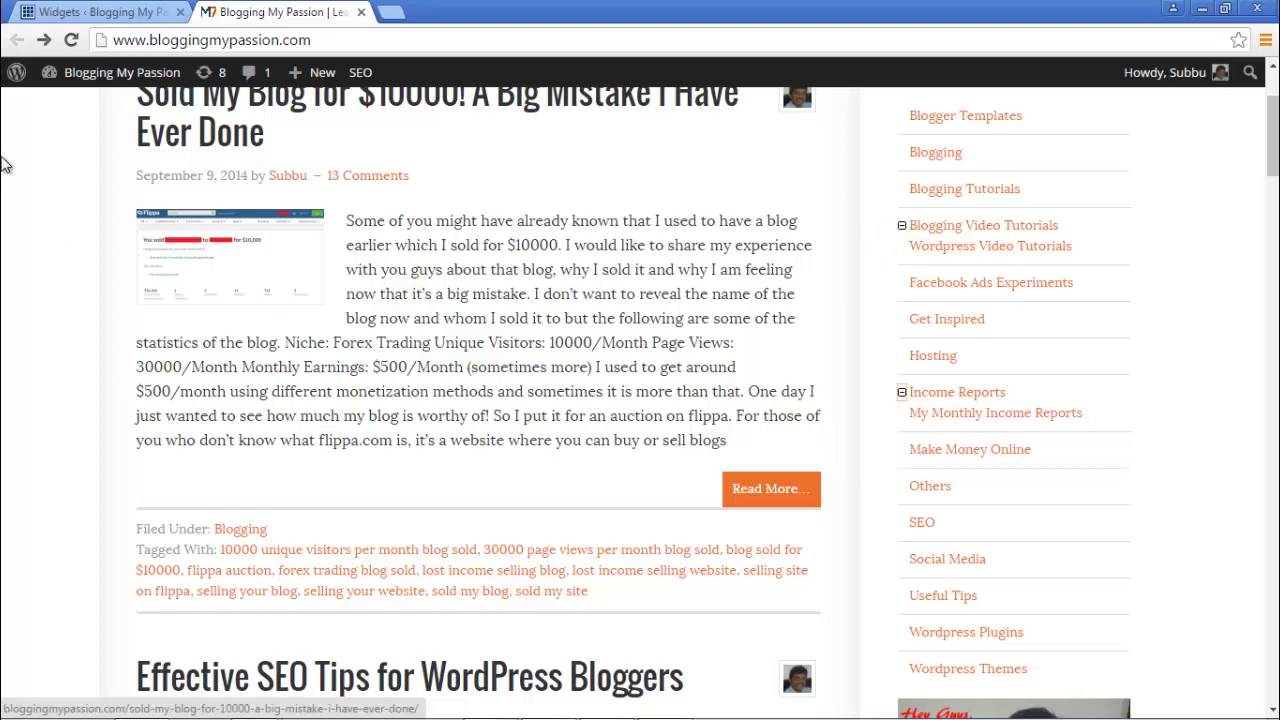
click(14, 10)
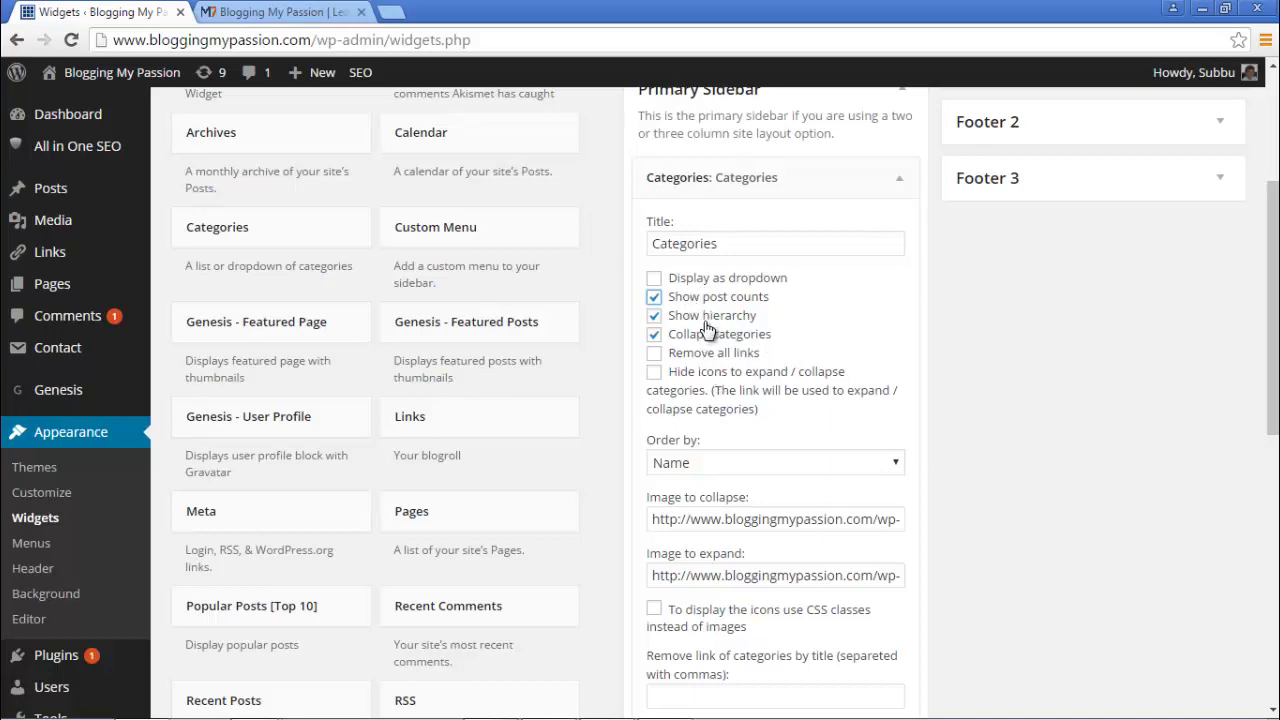
scroll(700, 320, down, 2)
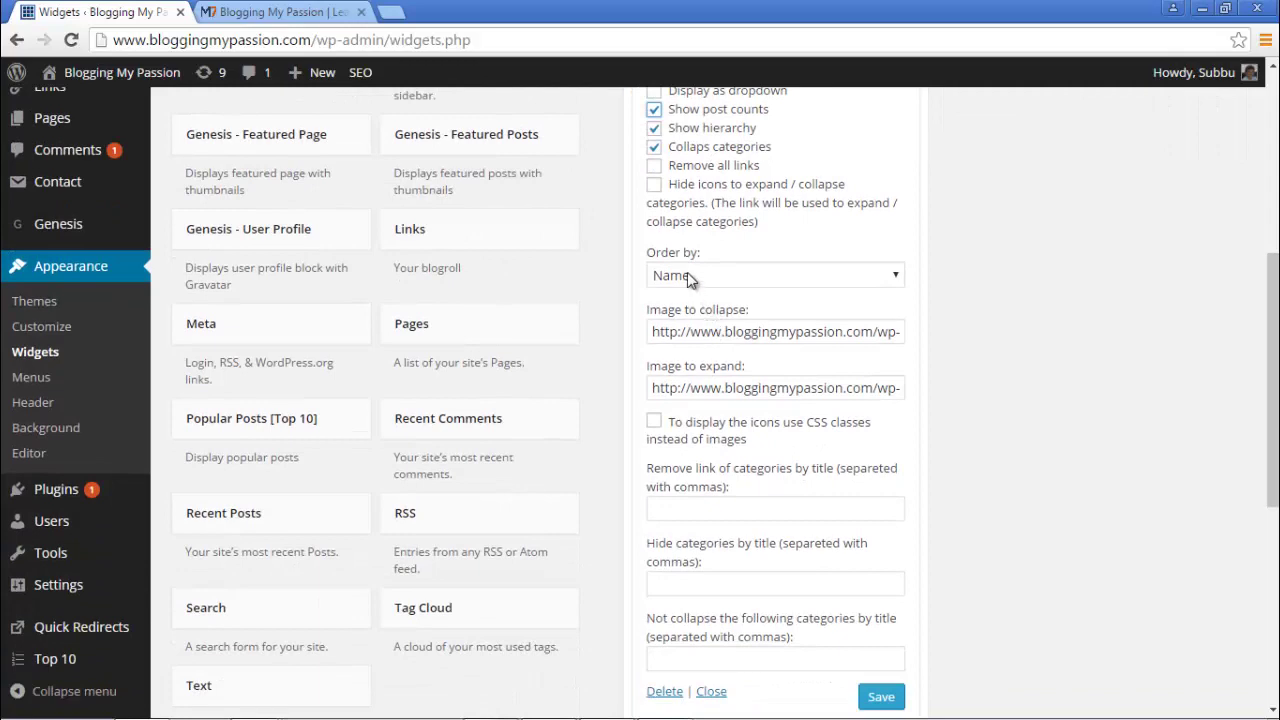
click(687, 275)
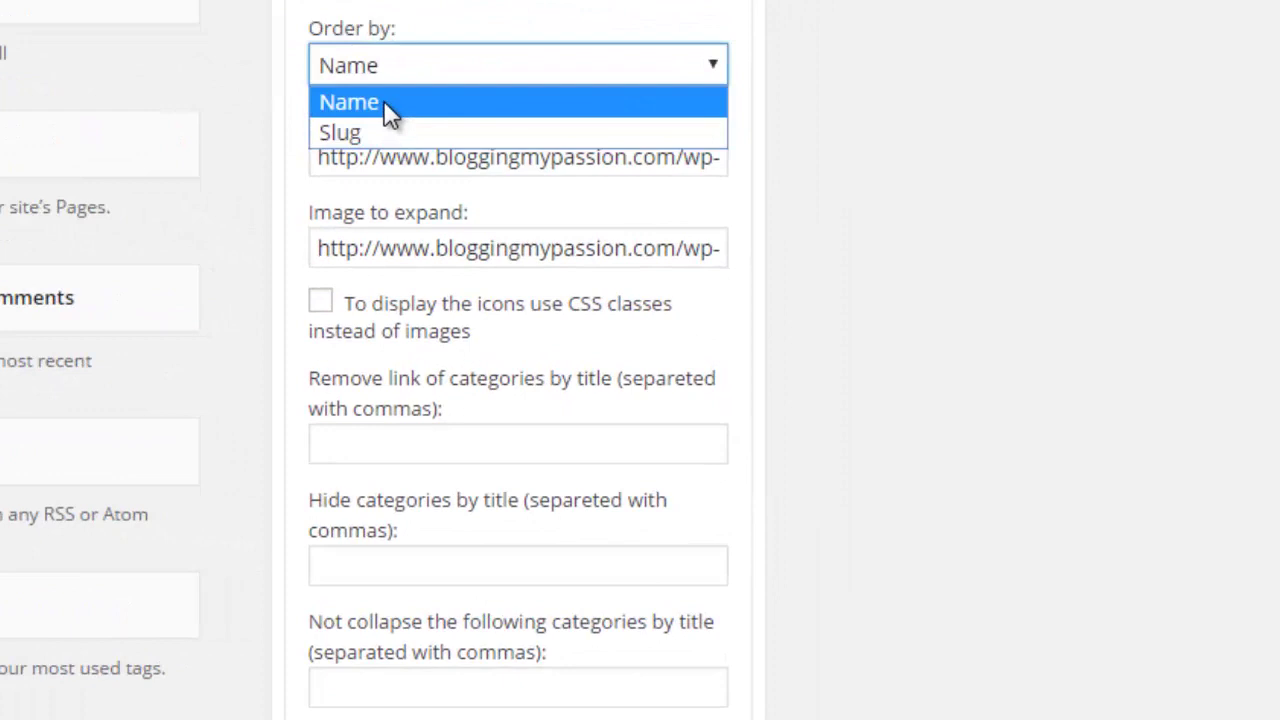
click(383, 108)
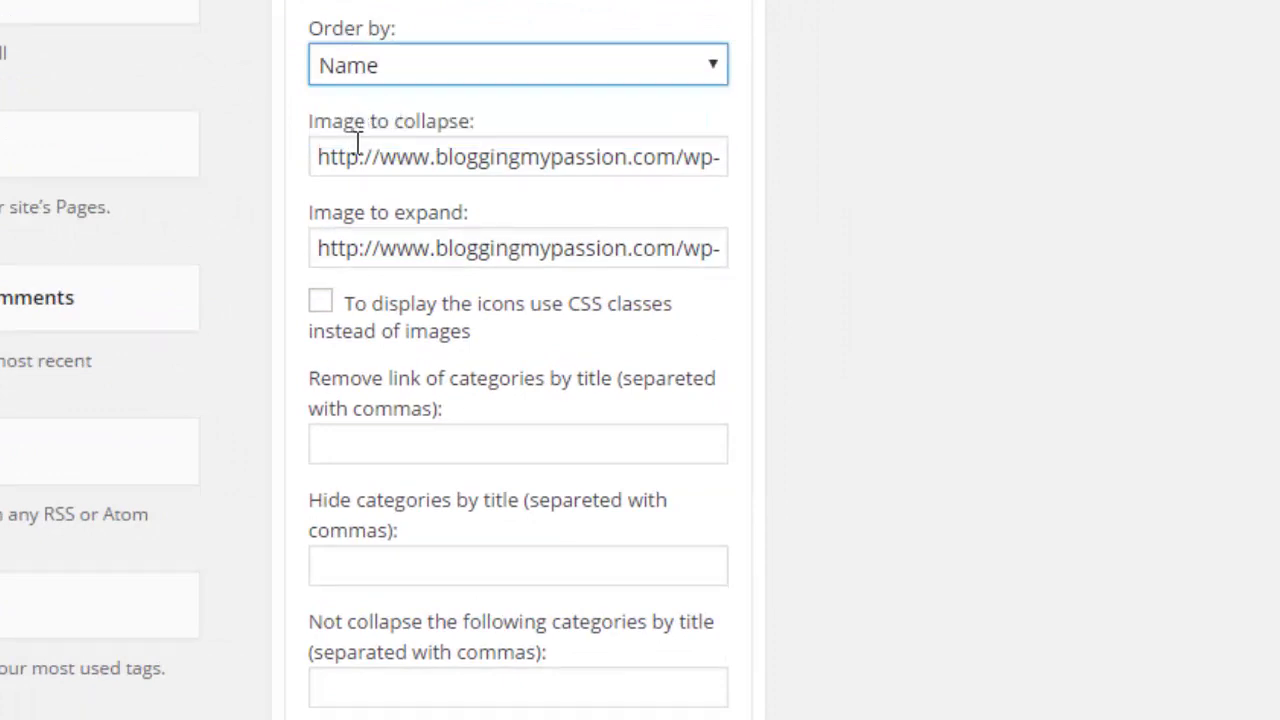
drag(333, 157, 751, 157)
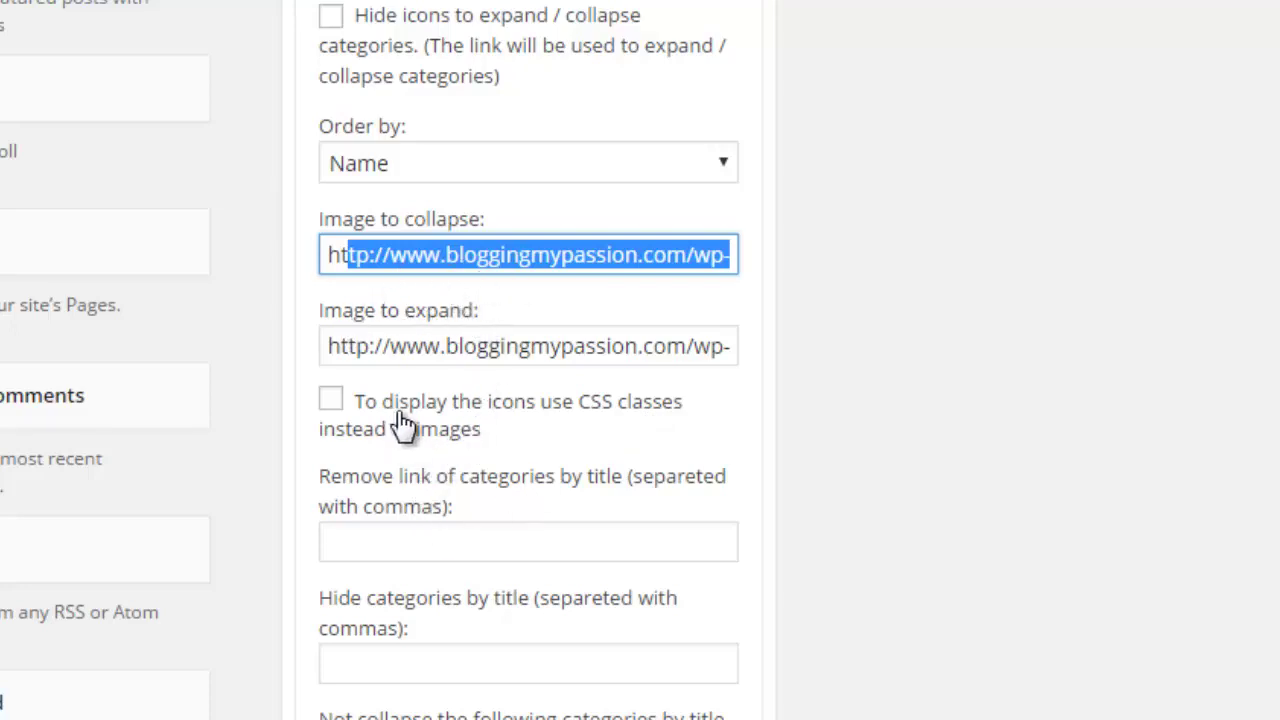
- Use CSS classes instead of images for expand icons and view the blog's category list
click(331, 401)
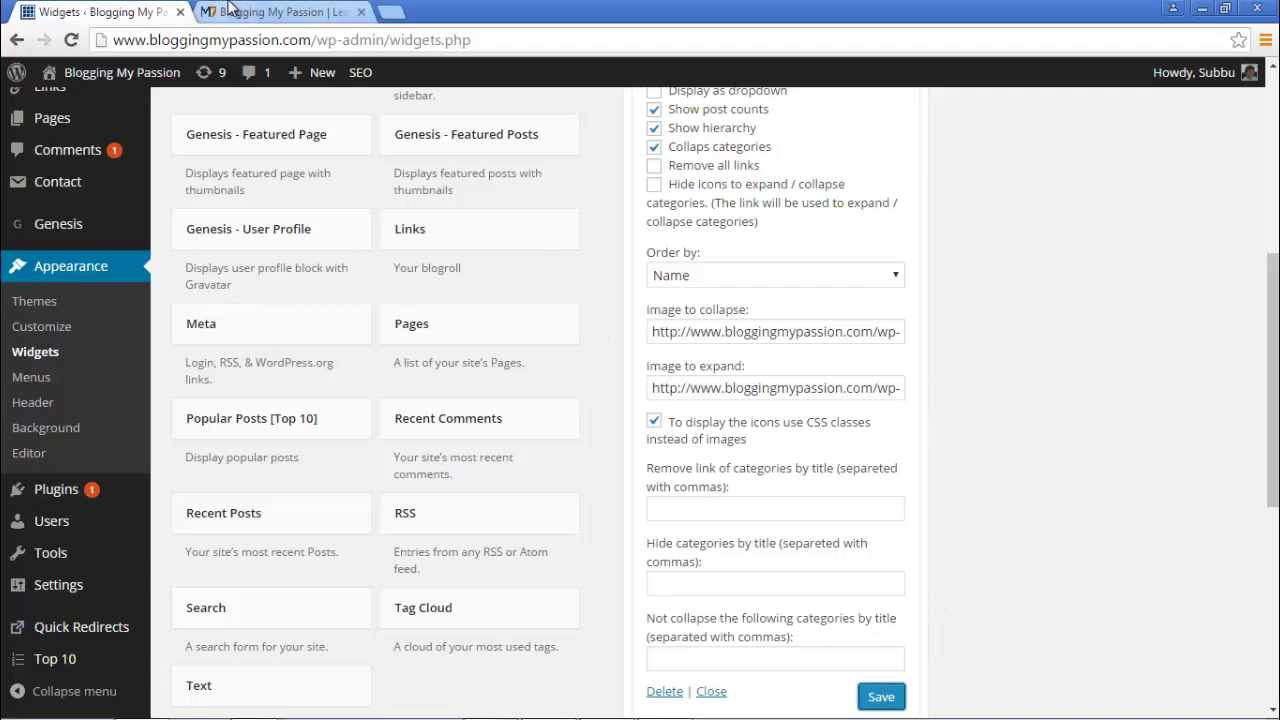
click(275, 12)
scroll(168, 193, down, 2)
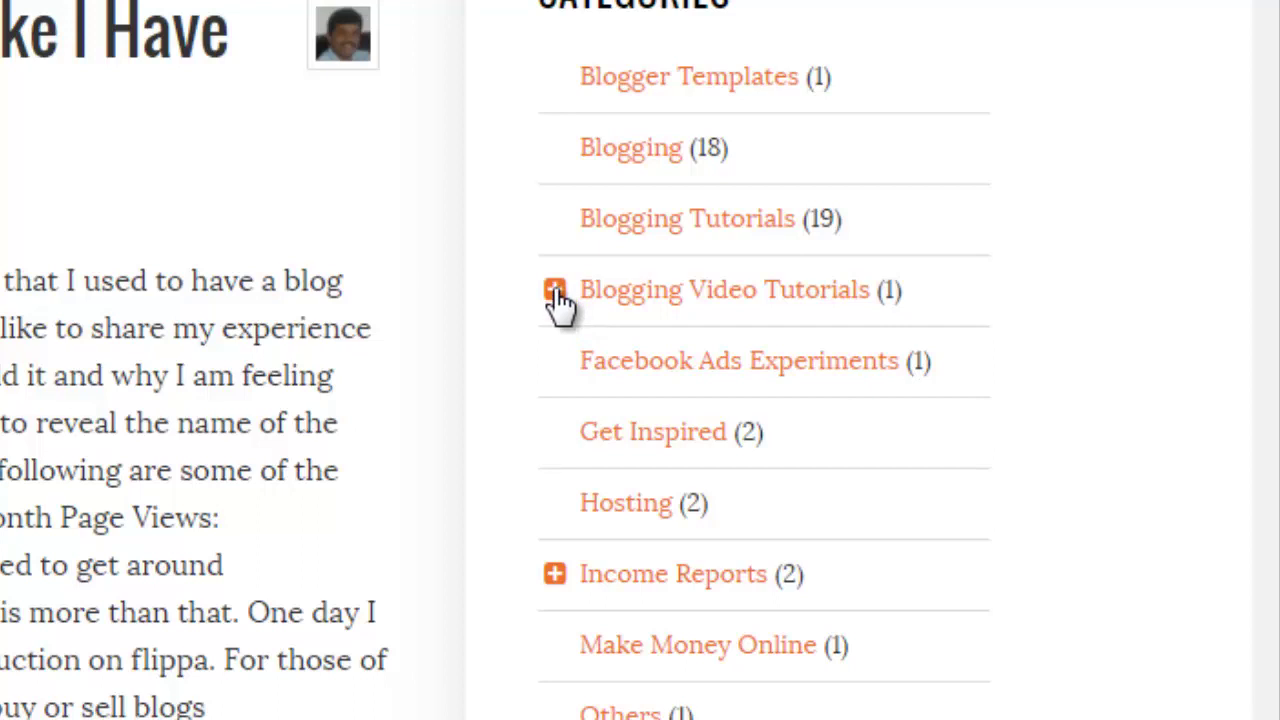
- Expand and then collapse Blogging Video Tutorials in the blog sidebar
click(556, 296)
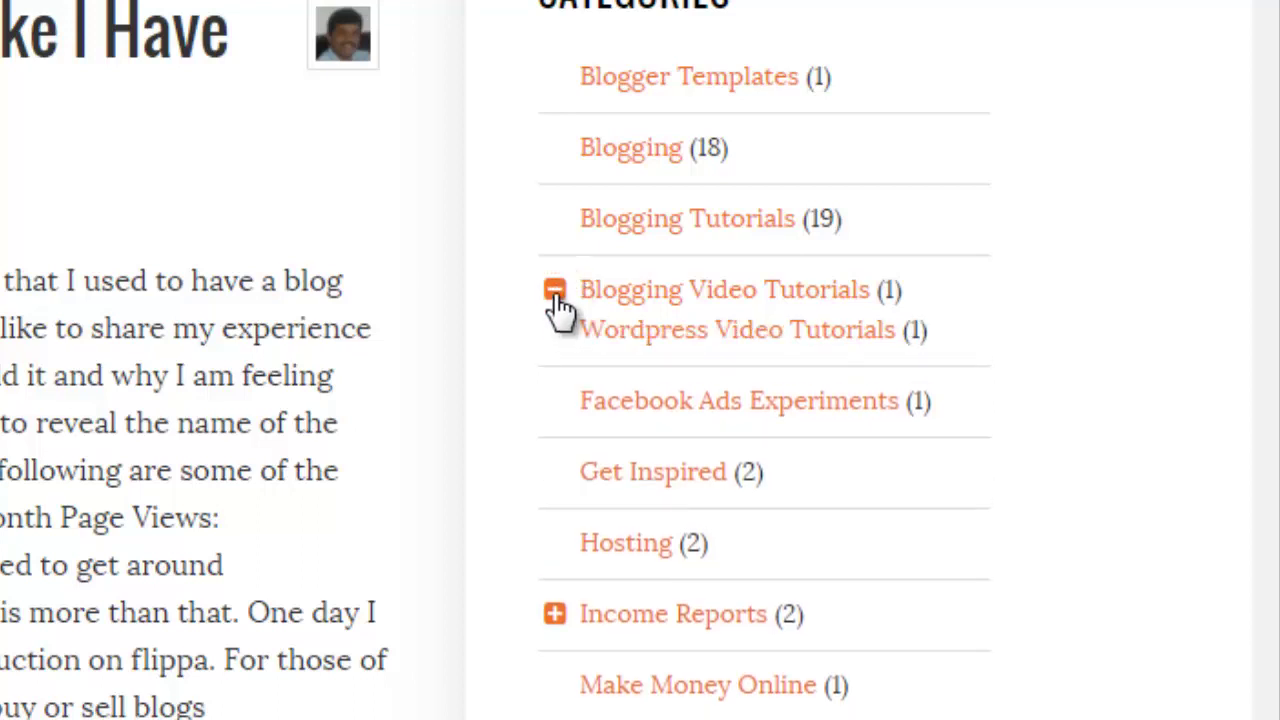
click(556, 294)
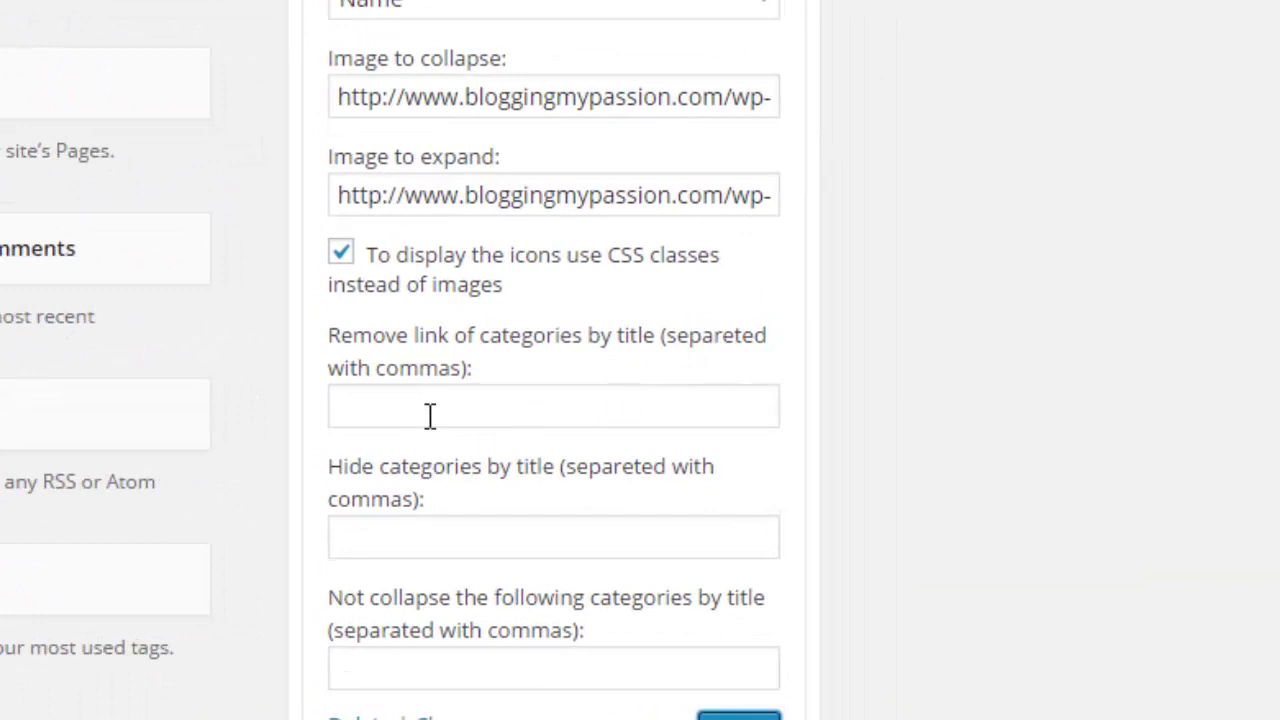
- Enter 'Blogging' in the 'Remove link of categories by title' field, save the widget, and view the blog
click(476, 398)
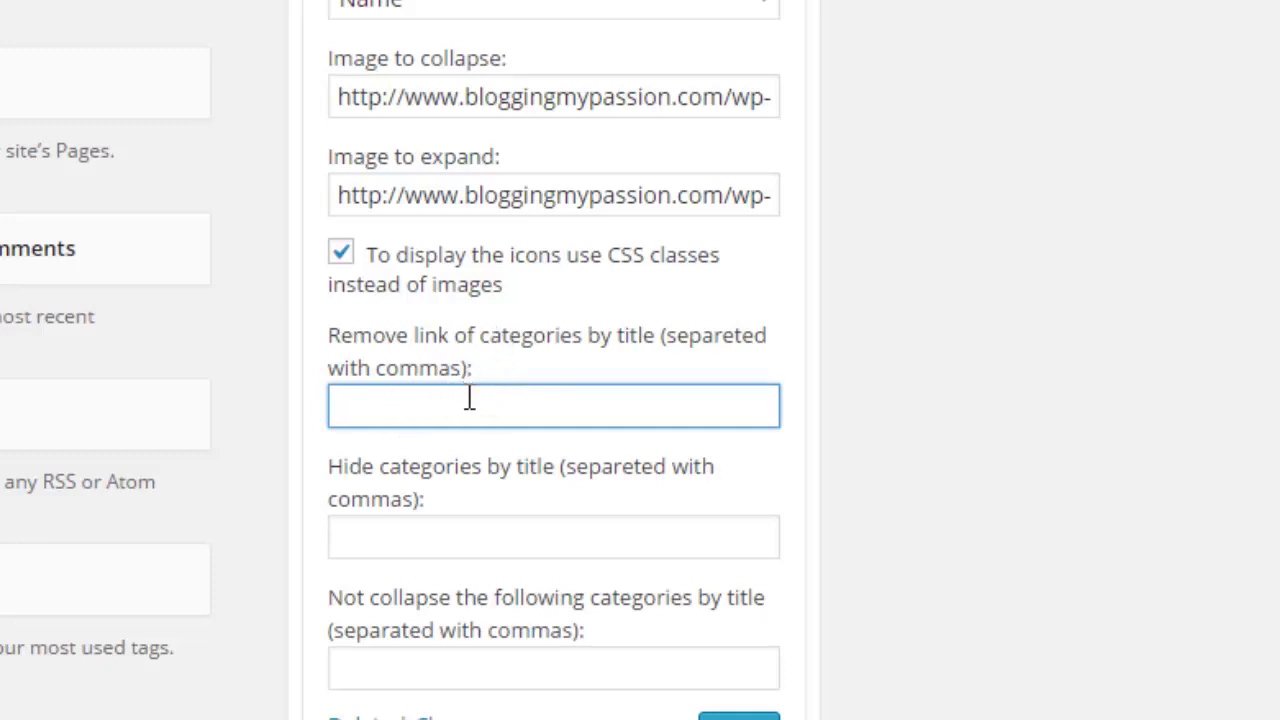
text(Blogging)
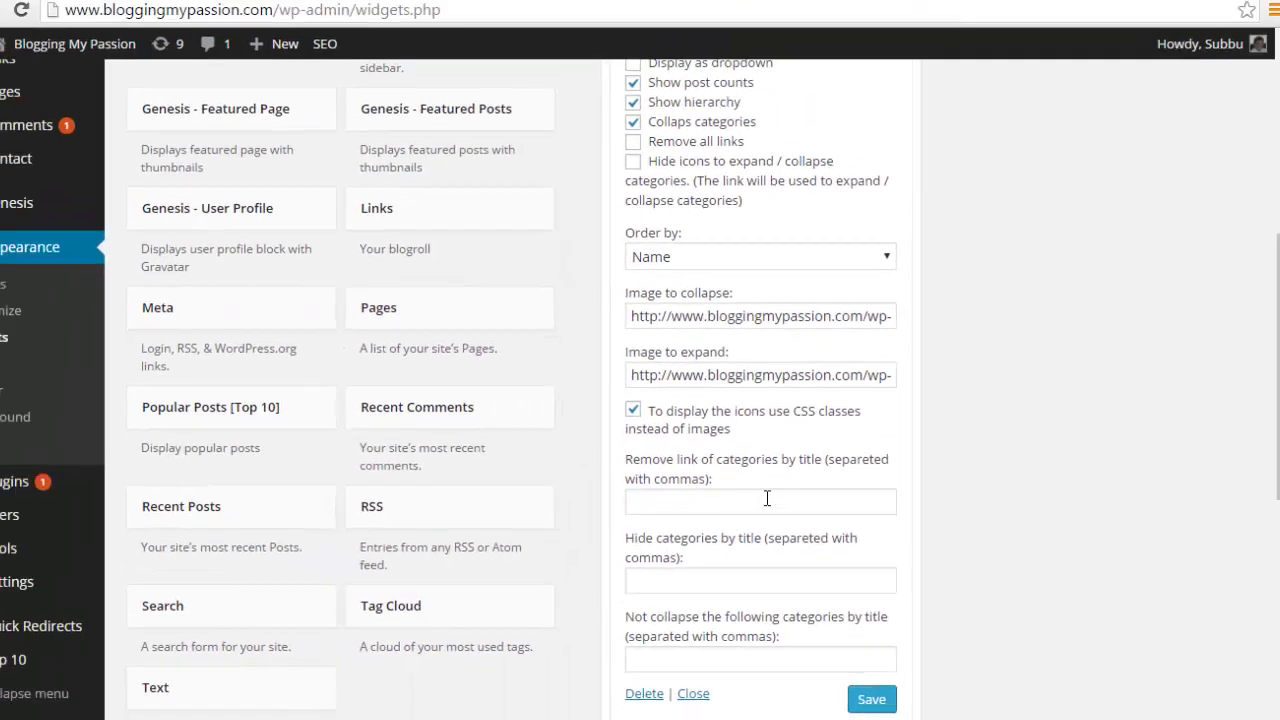
click(778, 402)
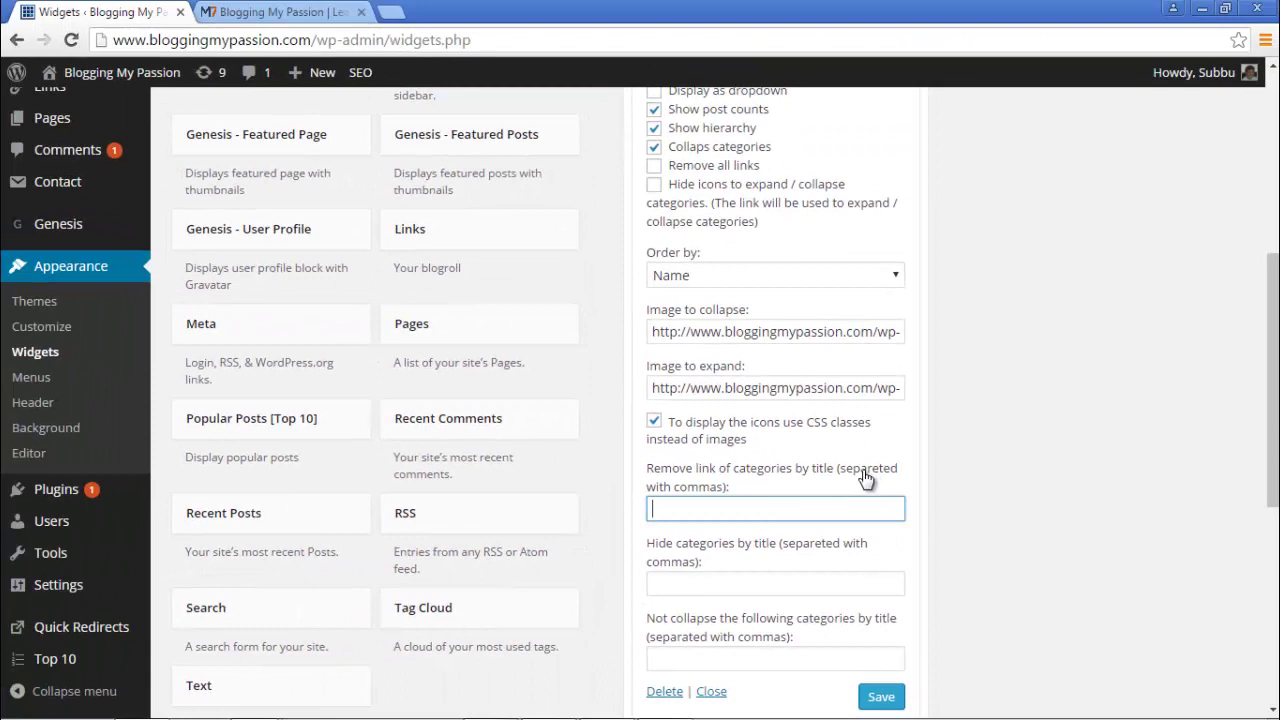
text(Blogging)
click(885, 698)
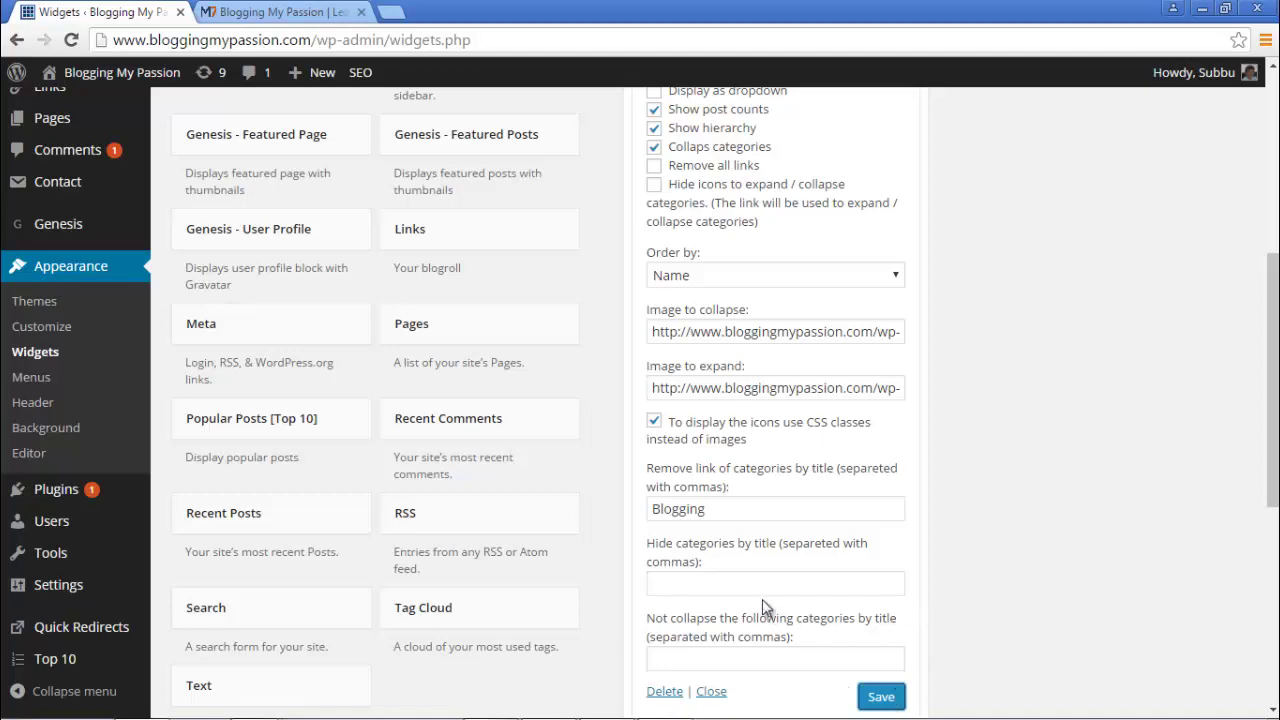
click(372, 12)
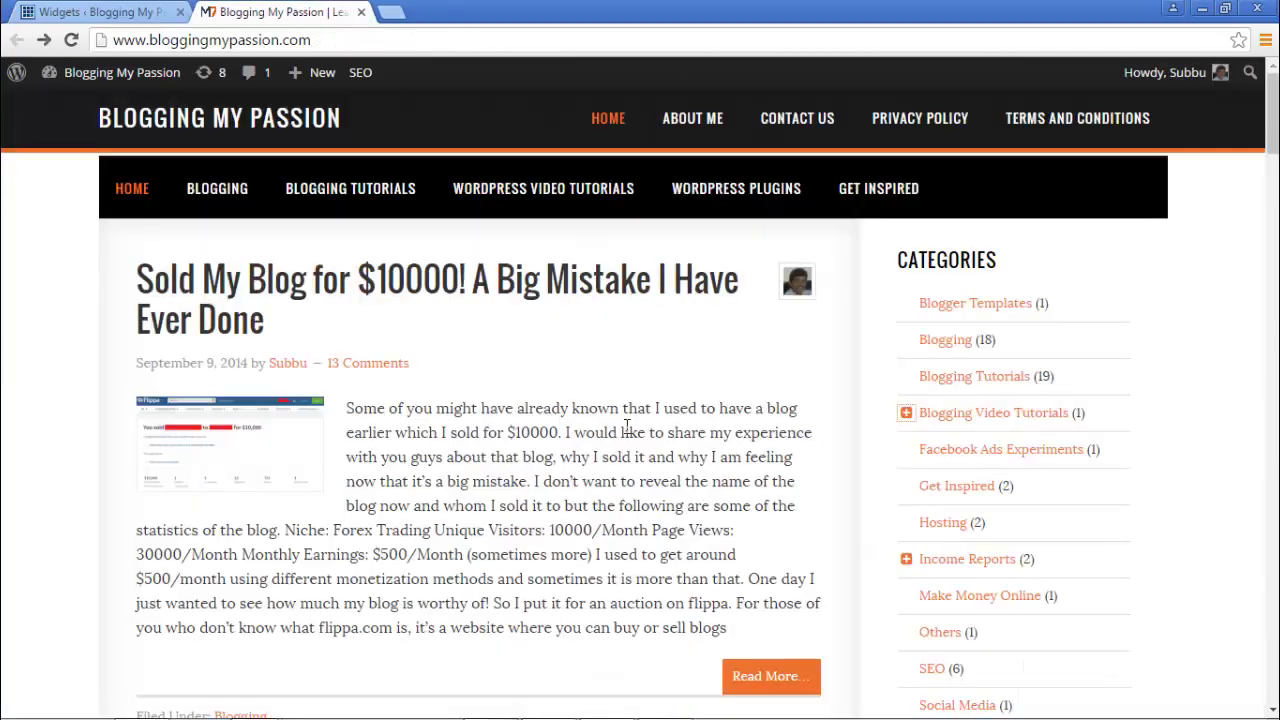
- Reload the blog home page and confirm the Blogging category still opens its own page
click(146, 190)
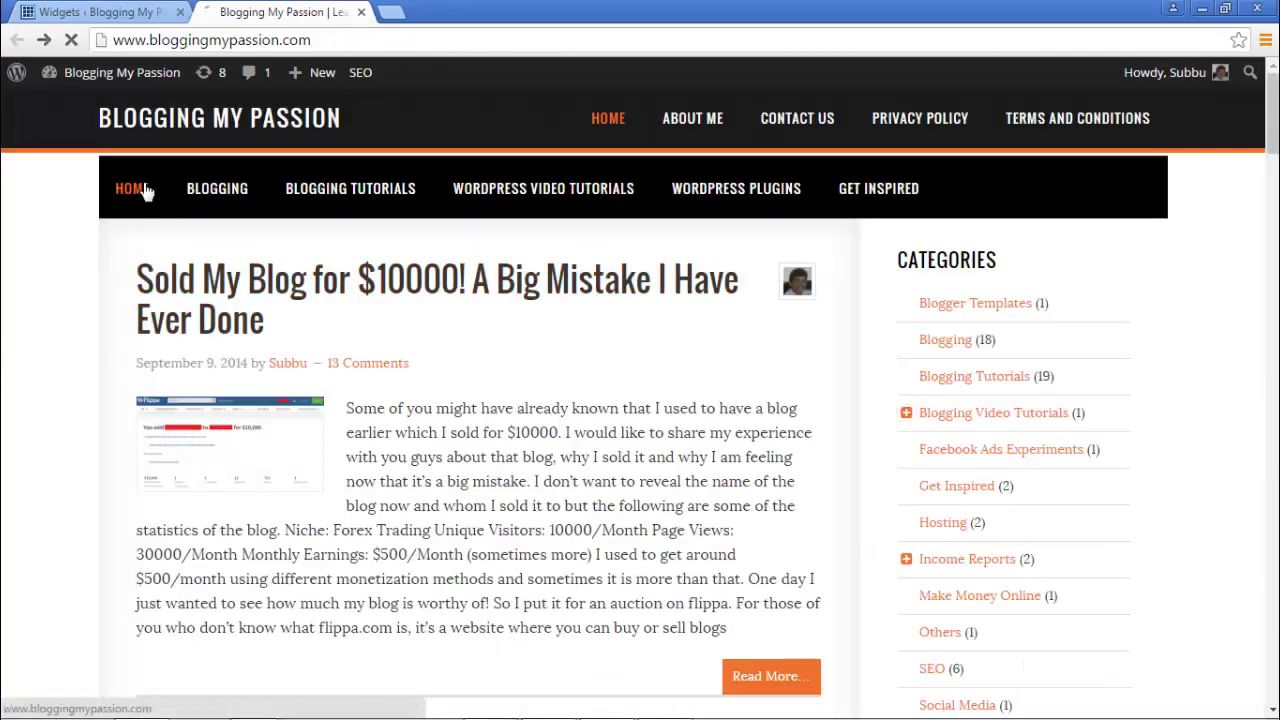
click(945, 340)
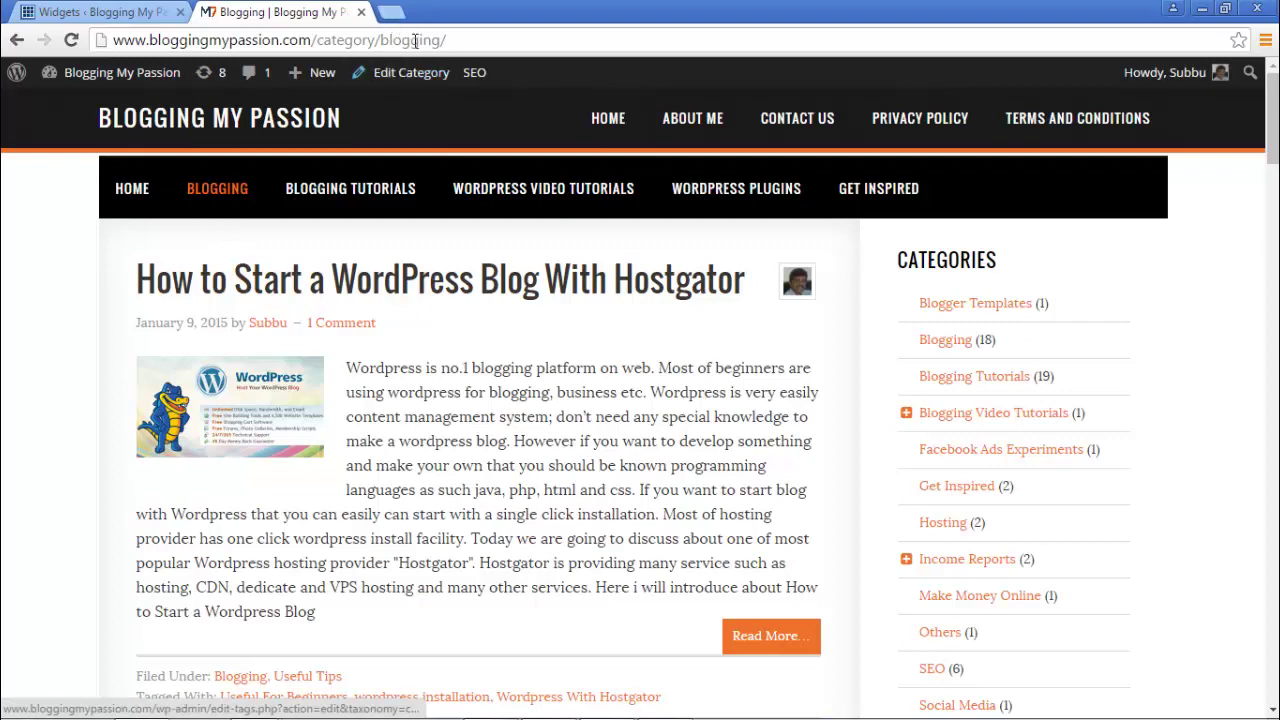
click(16, 40)
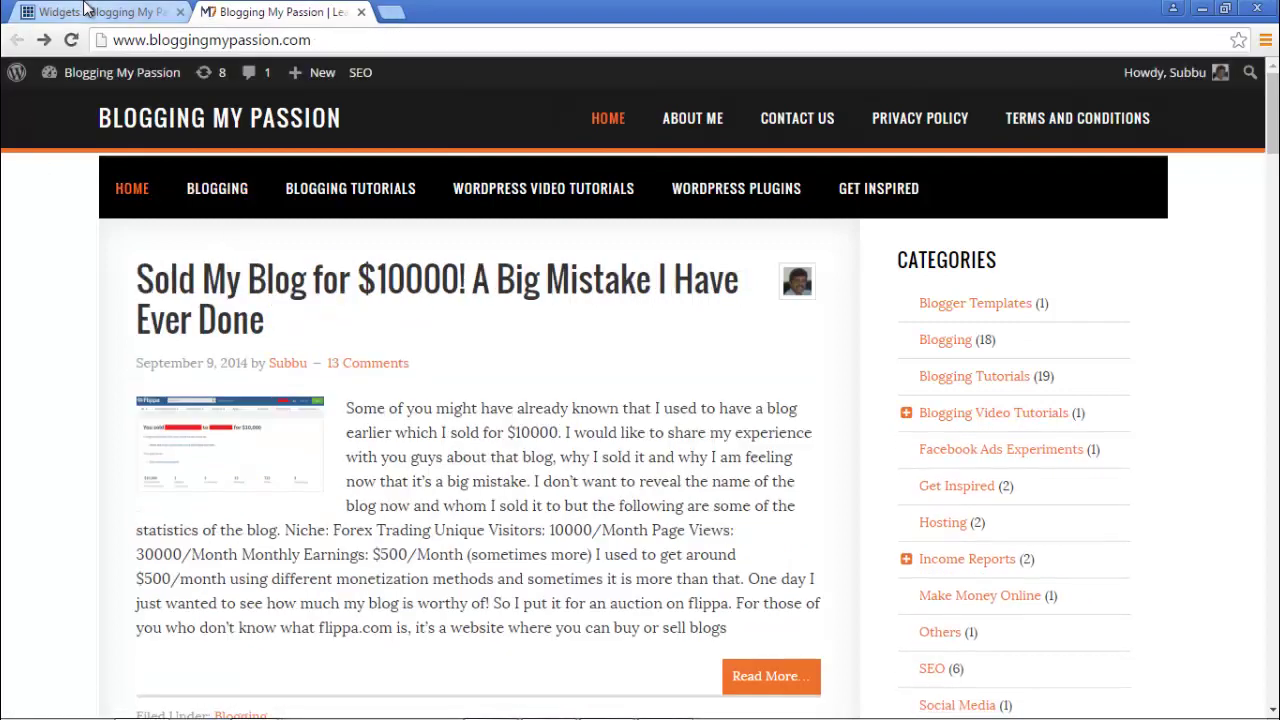
click(88, 10)
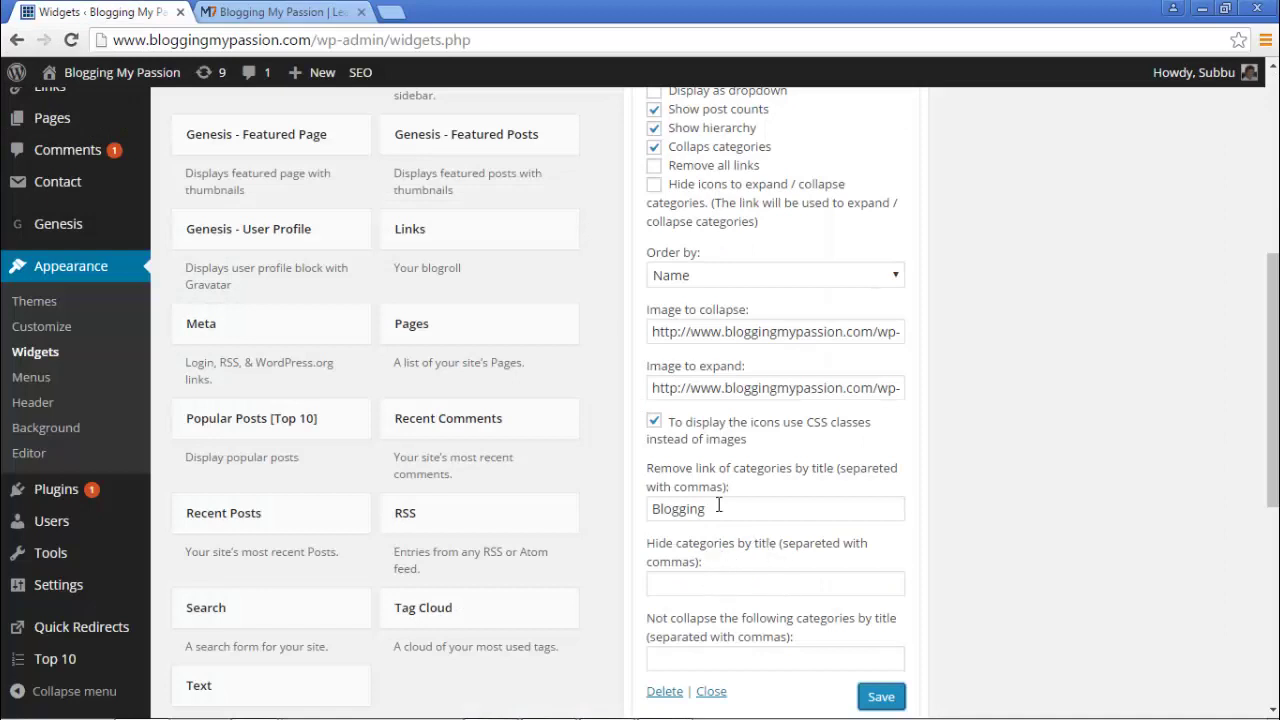
- Delete 'Blogging' from the remove-link field, enter it under 'Hide categories by title', and save
drag(718, 507, 650, 510)
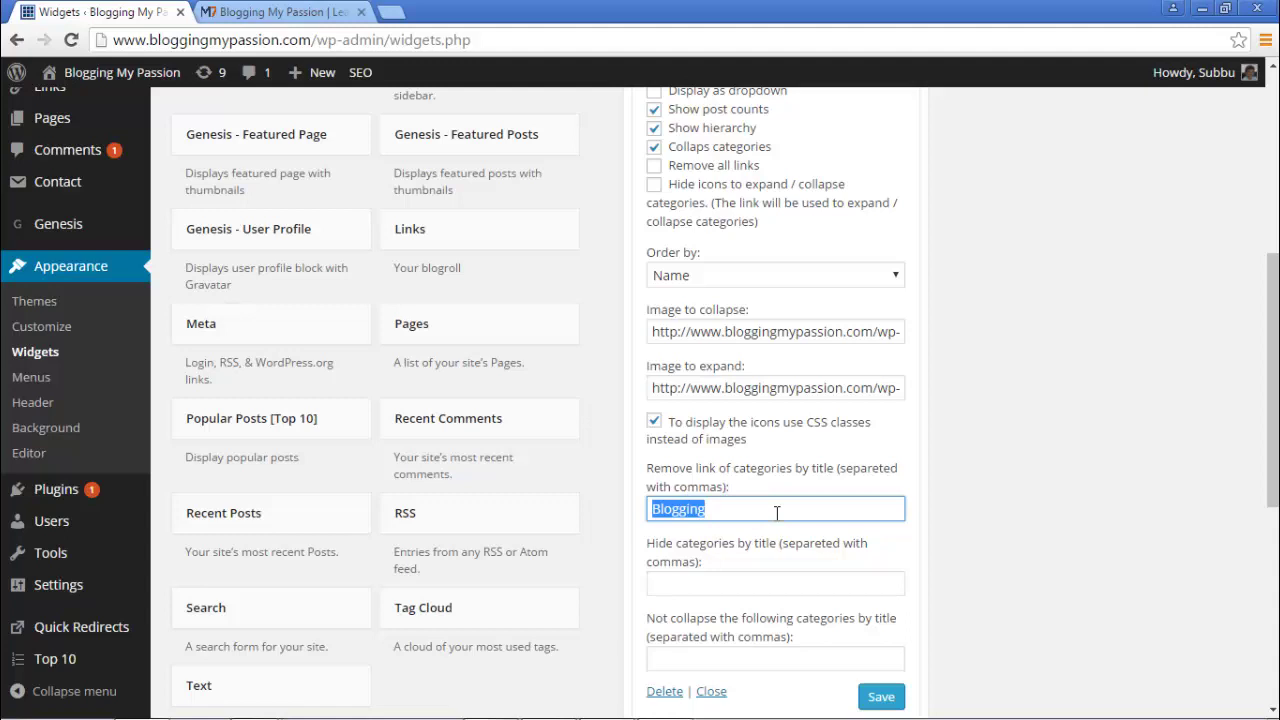
key(BackSpace)
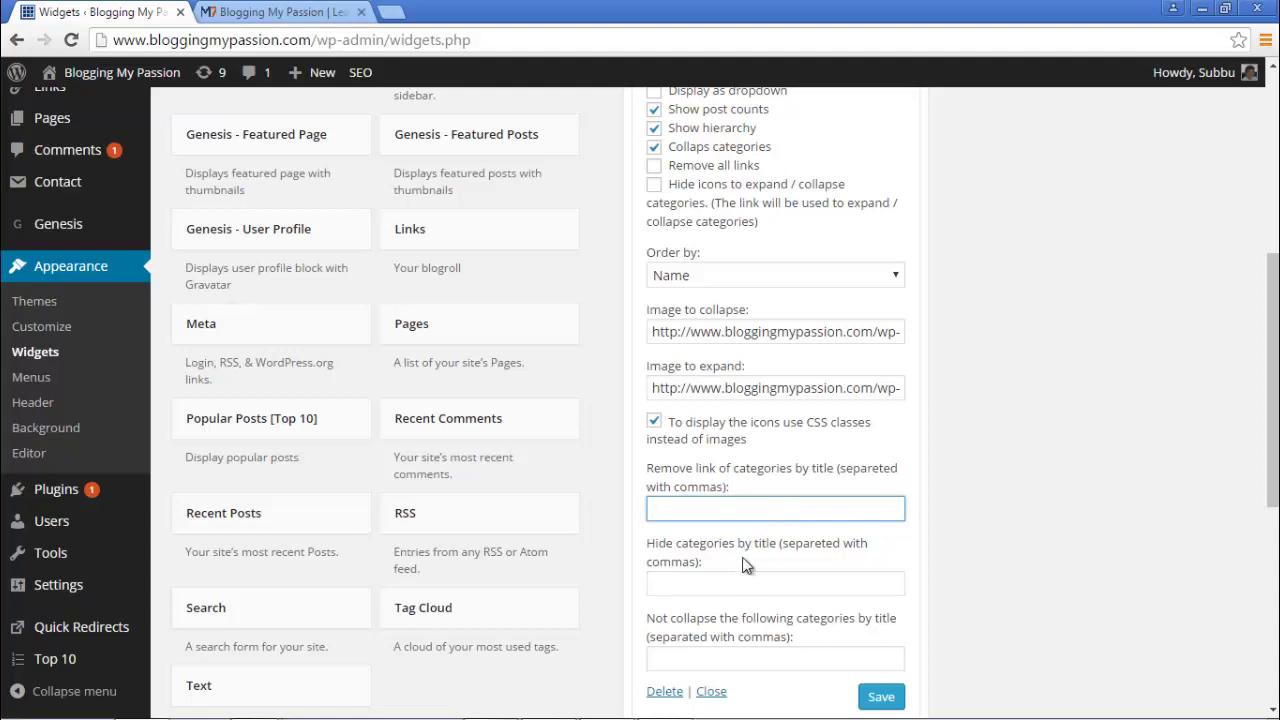
click(748, 584)
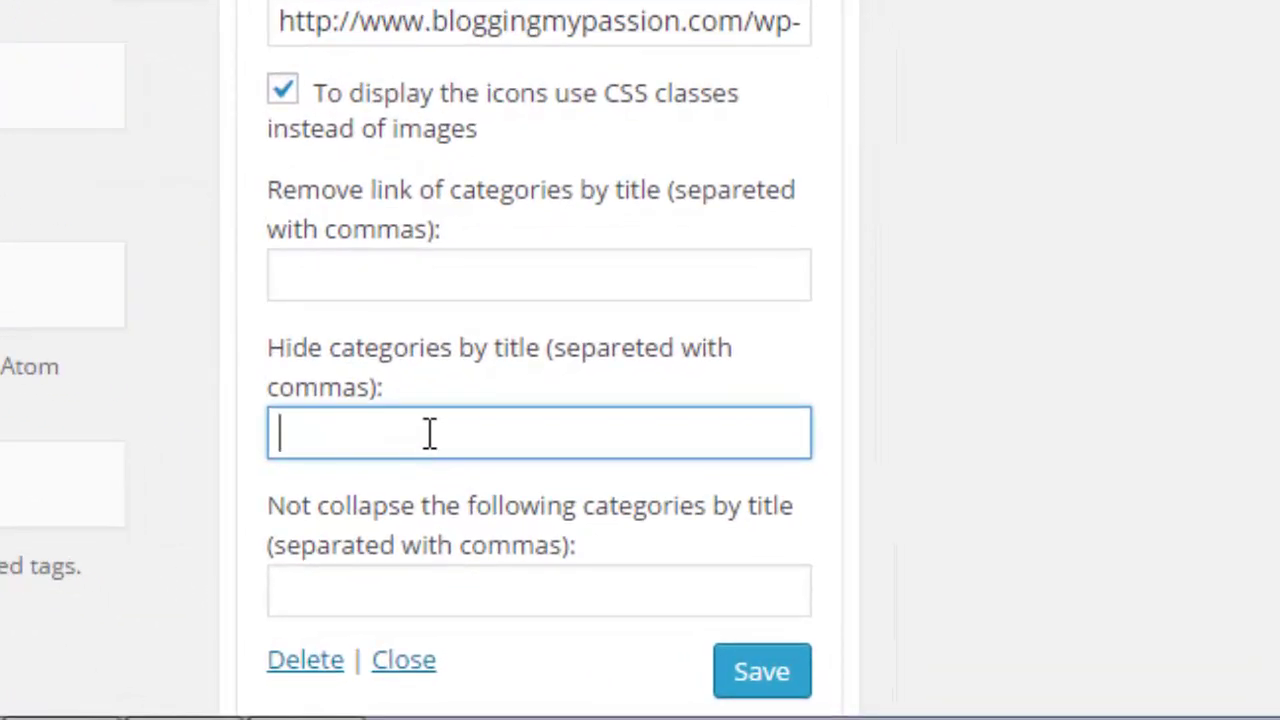
text(Blogging)
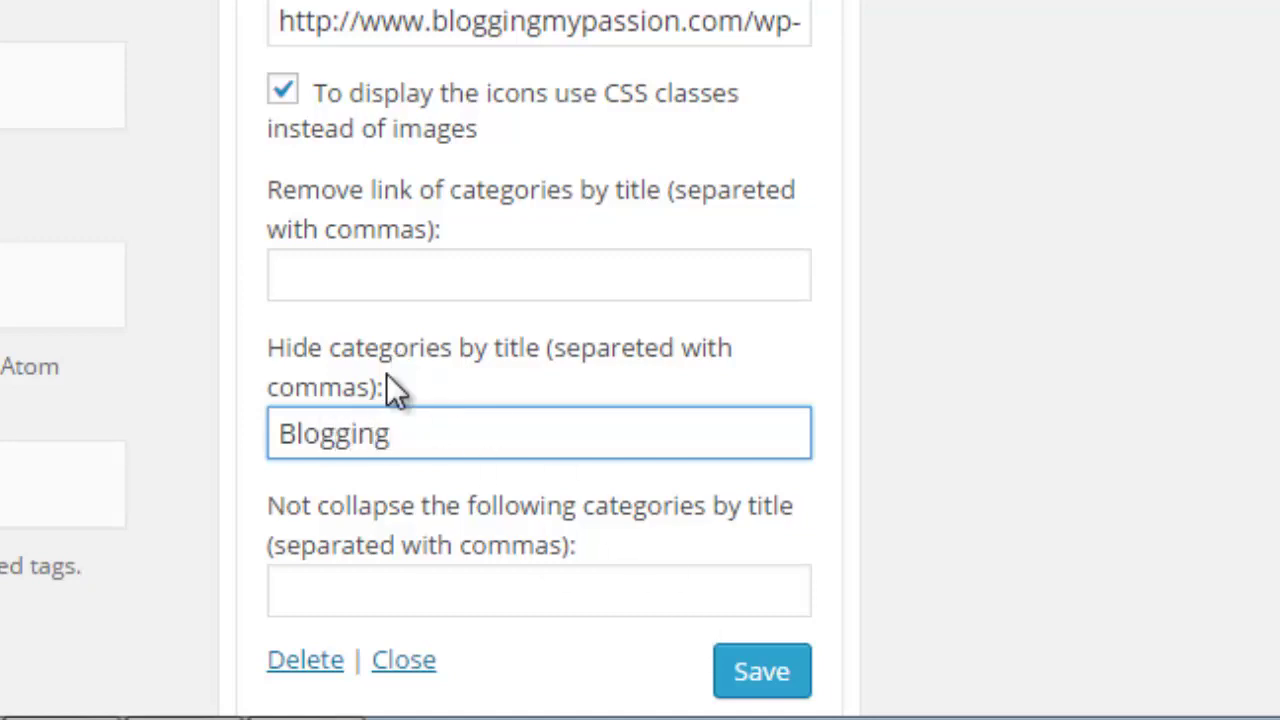
click(776, 686)
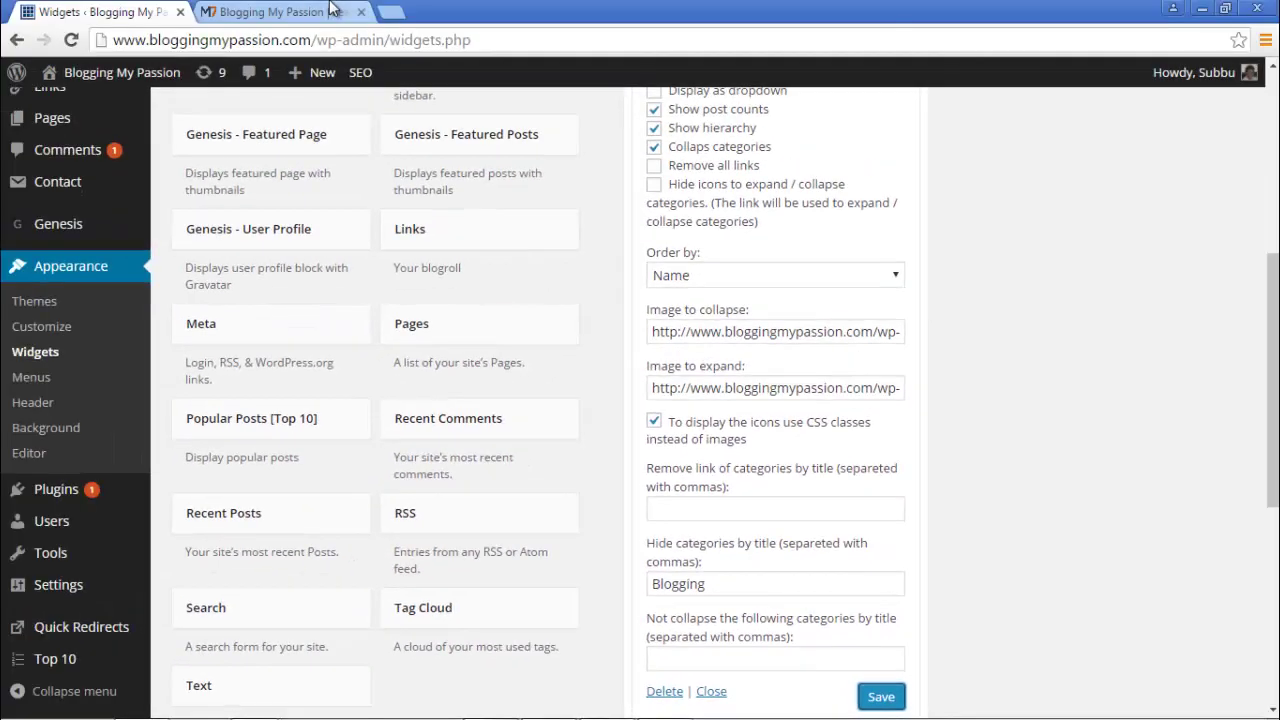
click(330, 10)
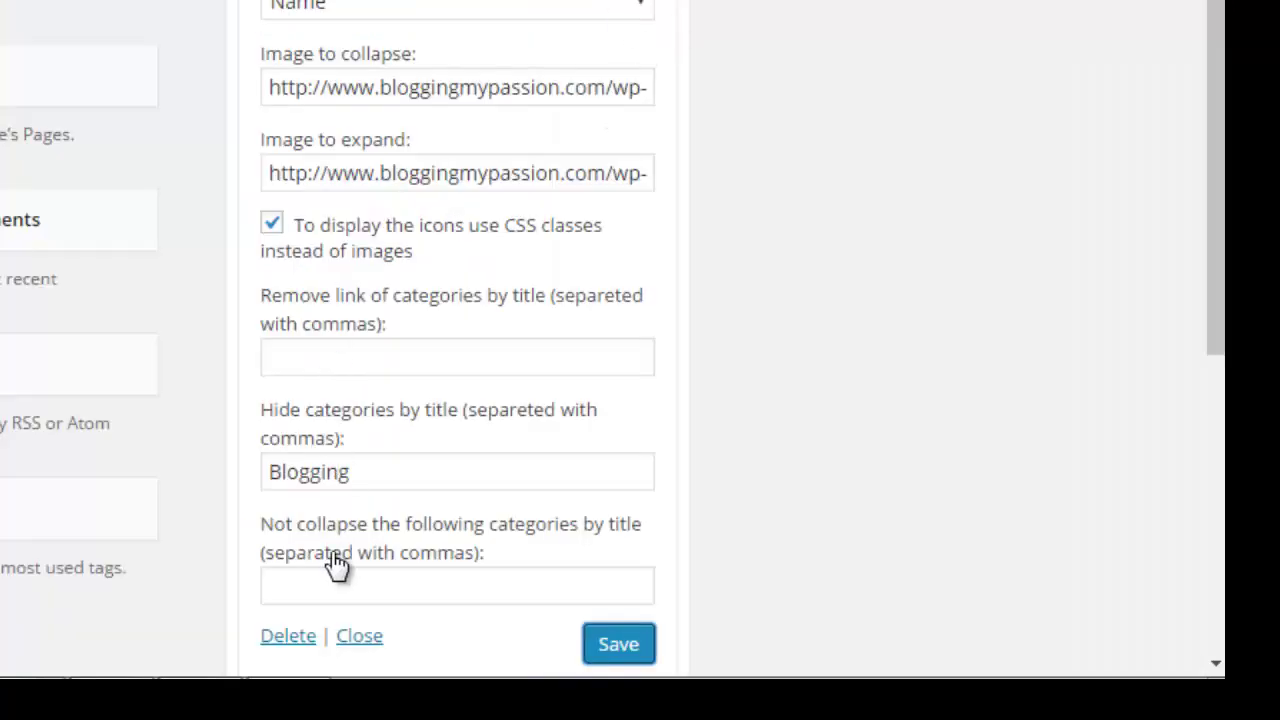
- Enter 'Income Reports' in the 'Not collapse the following categories by title' field and save the widget
click(337, 572)
text(Income Reports)
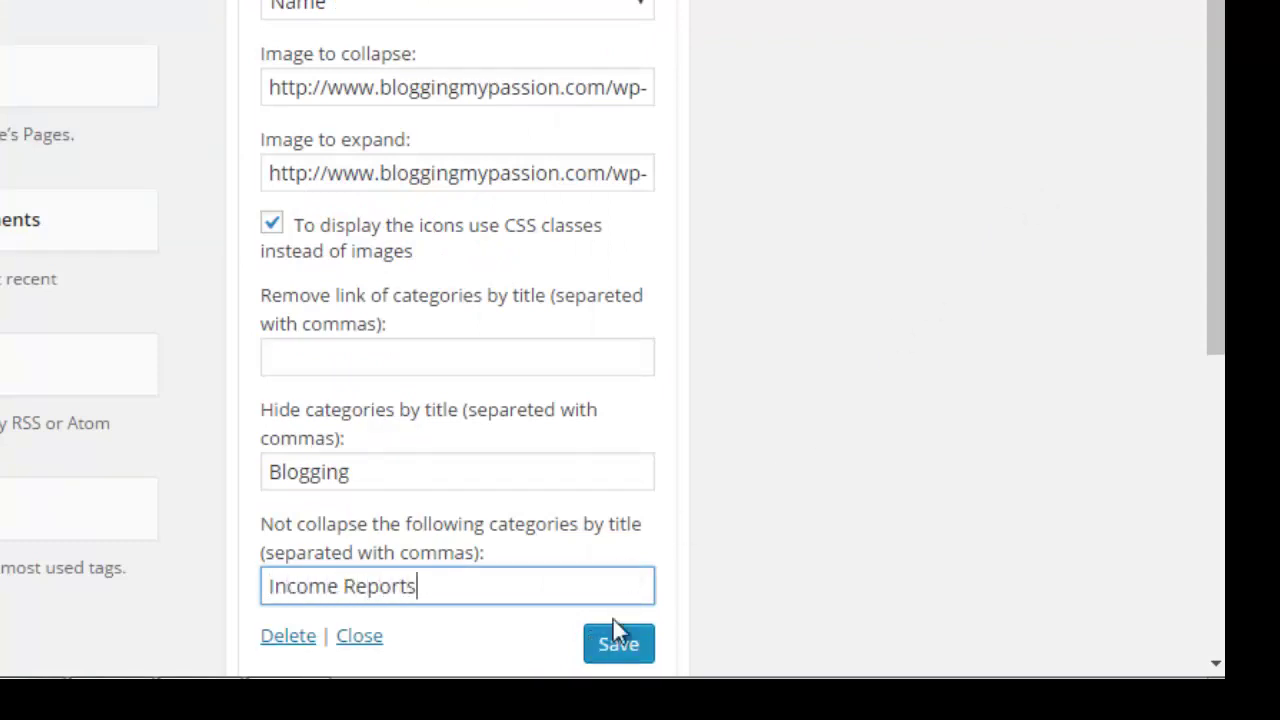
click(616, 645)
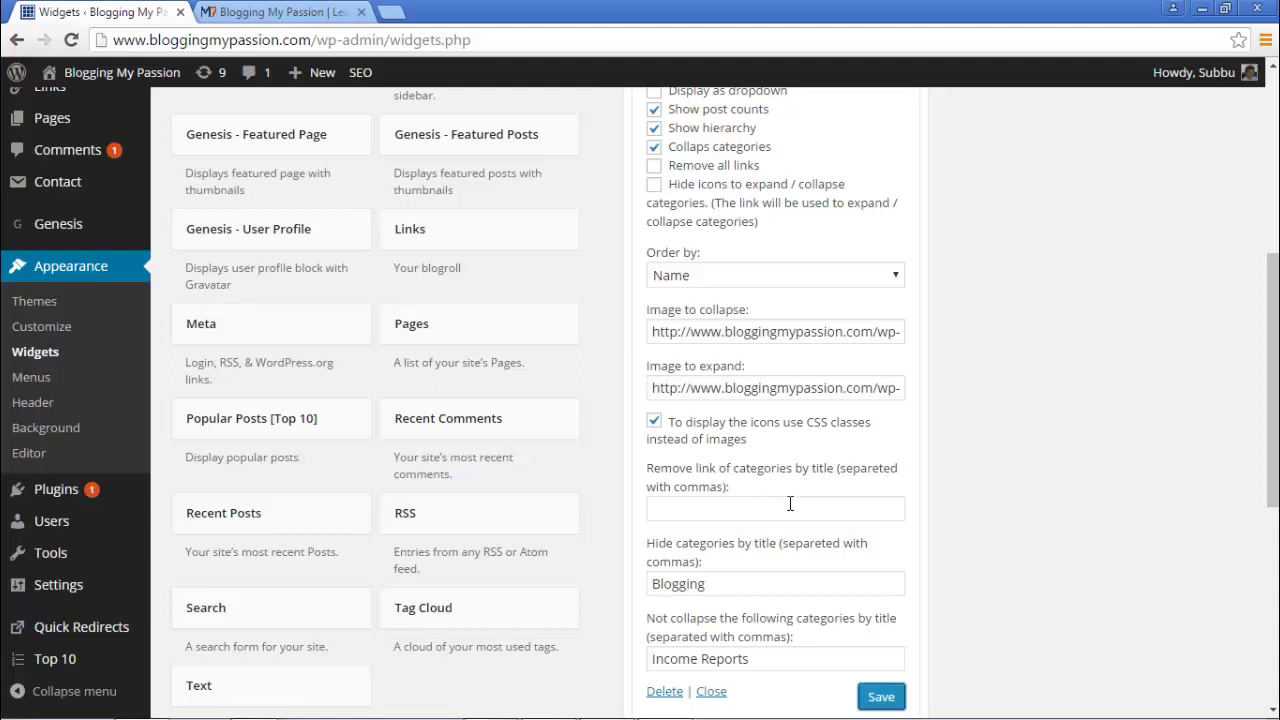
scroll(790, 503, up, 1)
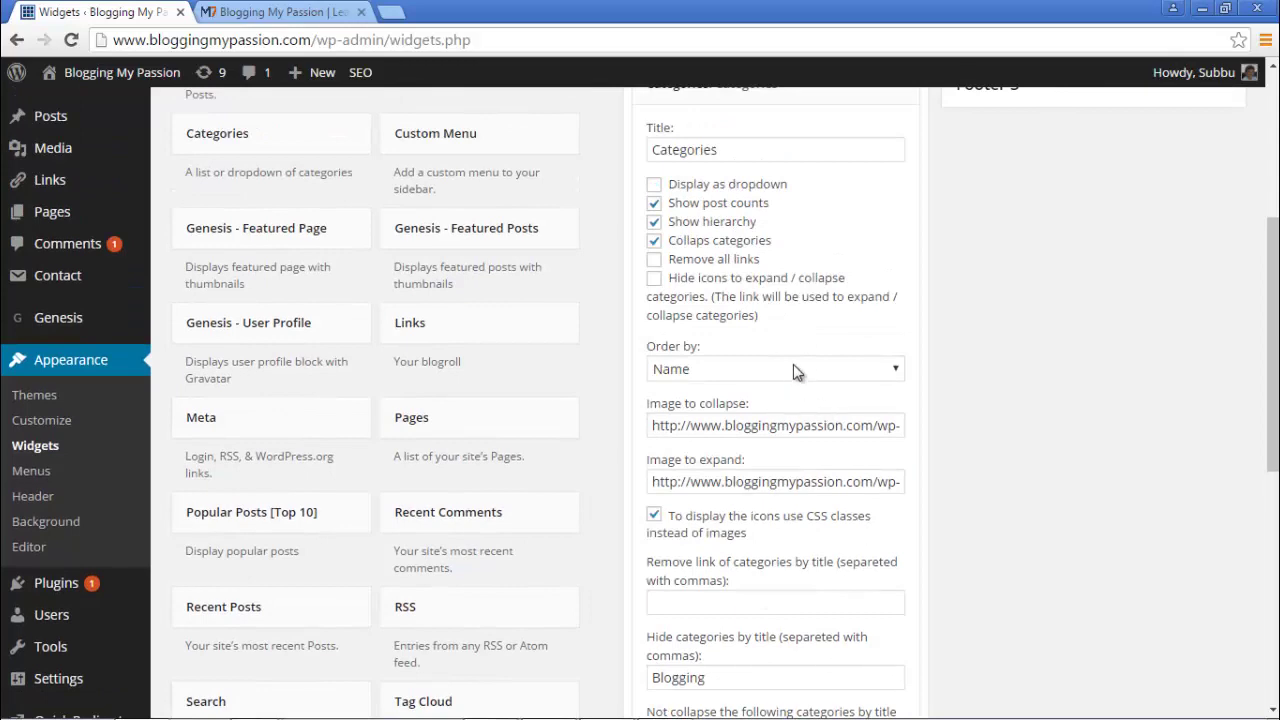
scroll(794, 364, up, 1)
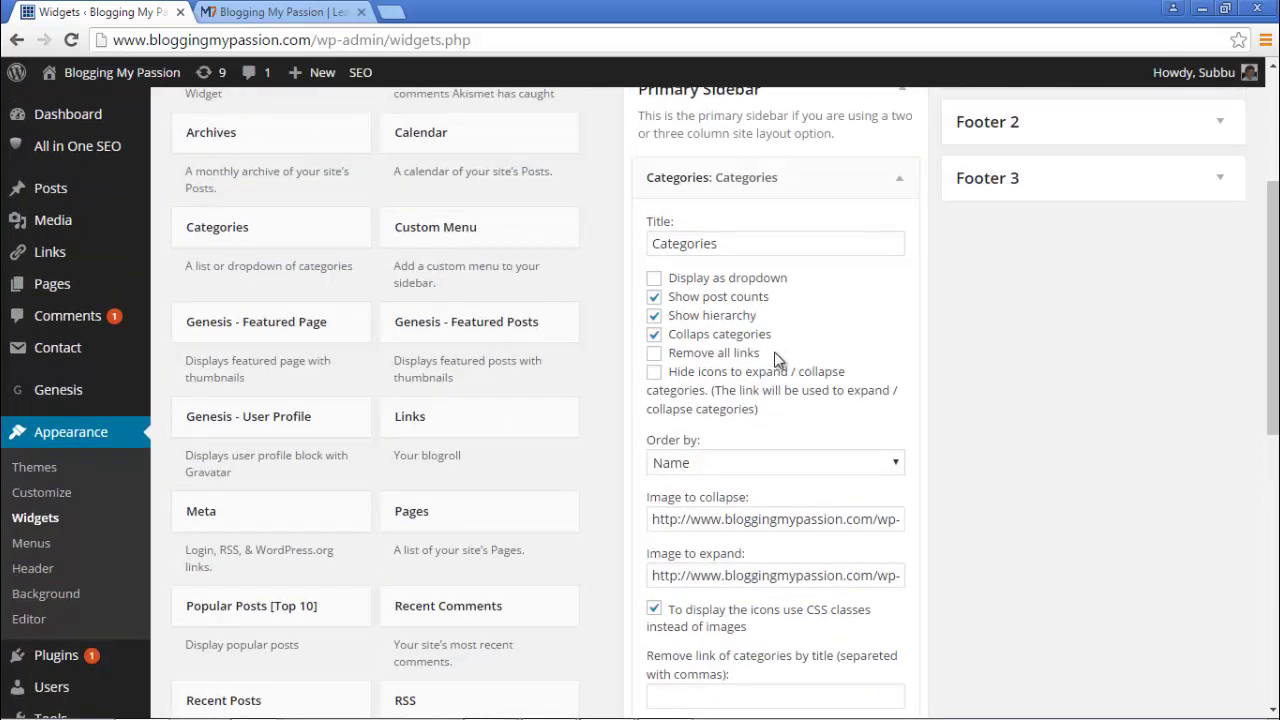